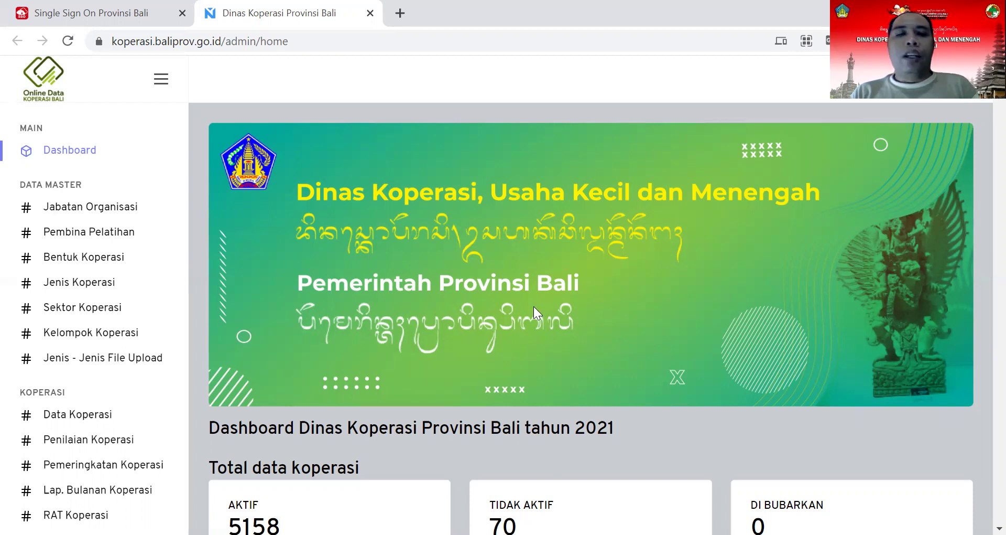
Step: Open the Data Koperasi list and expand the Bentuk Koperasi choices
click(85, 419)
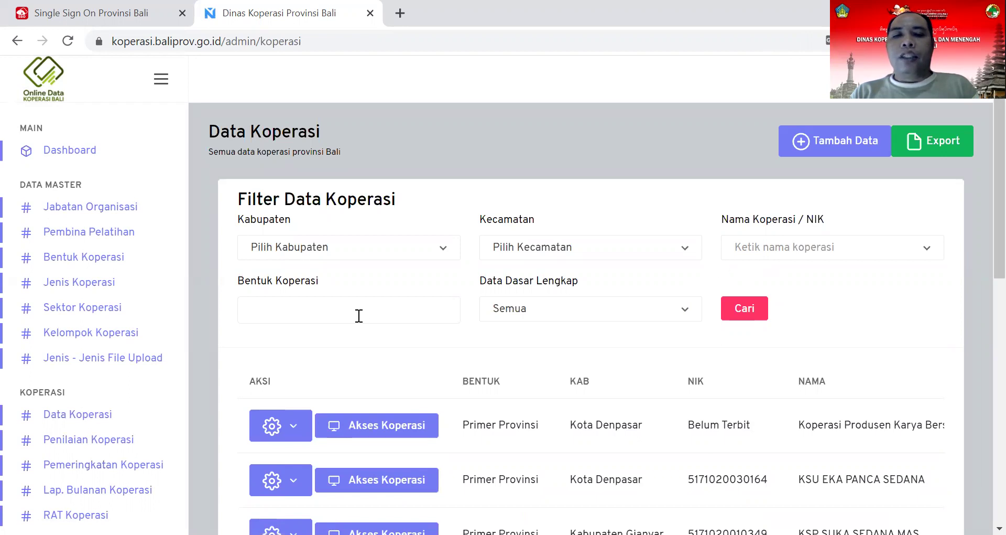
click(392, 315)
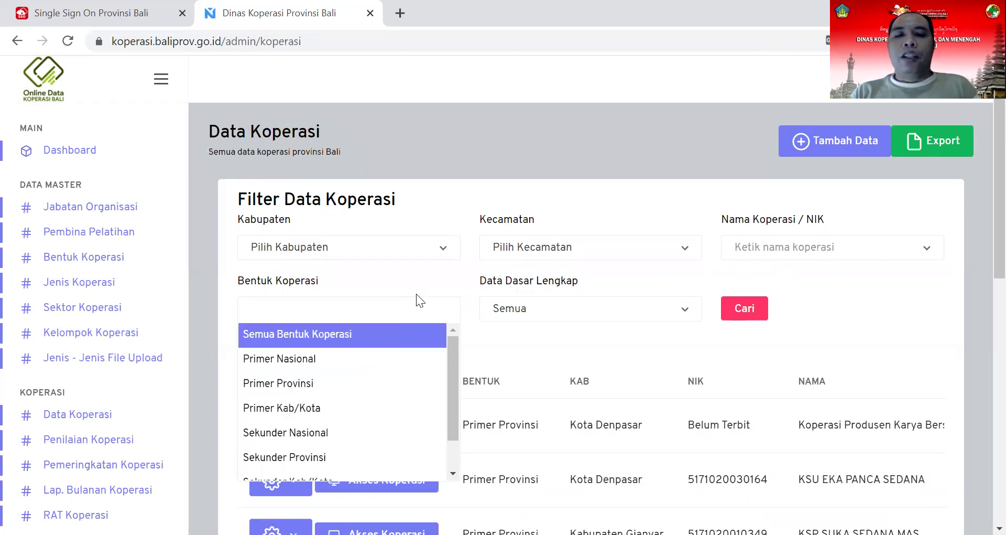
Step: Filter the list to Semua Bentuk Koperasi and the single cooperative KSP Bhuwana Sardula, found by searching 'sardula'
click(391, 337)
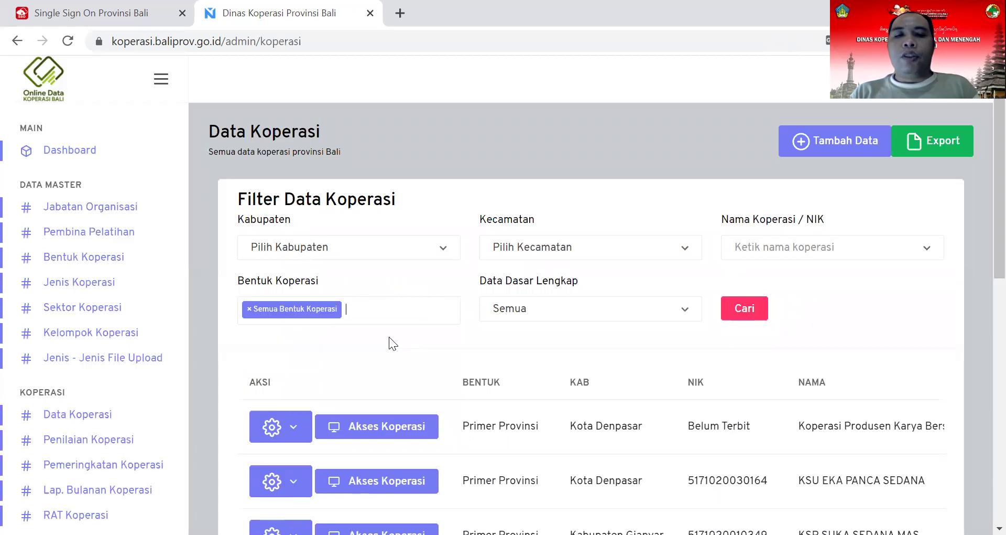
click(764, 251)
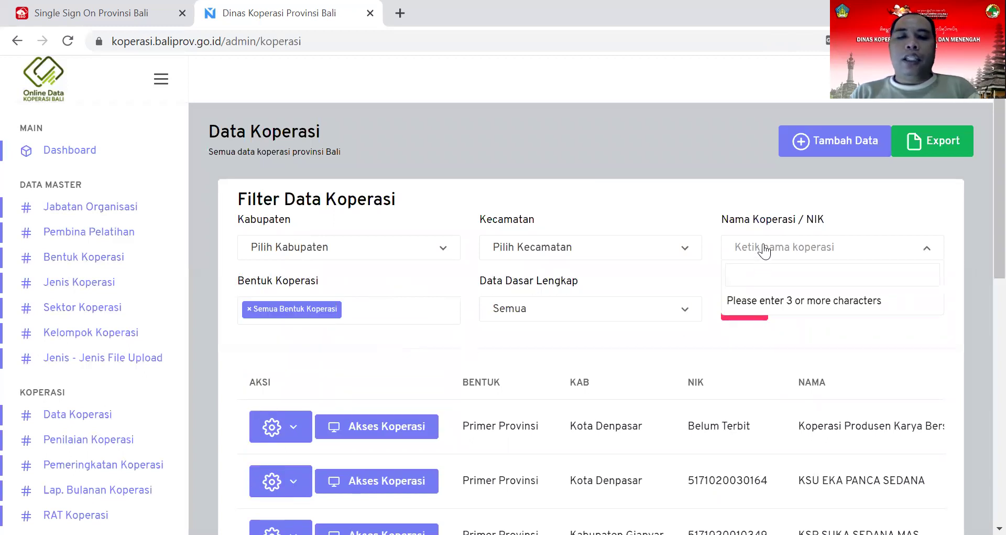
text(bu)
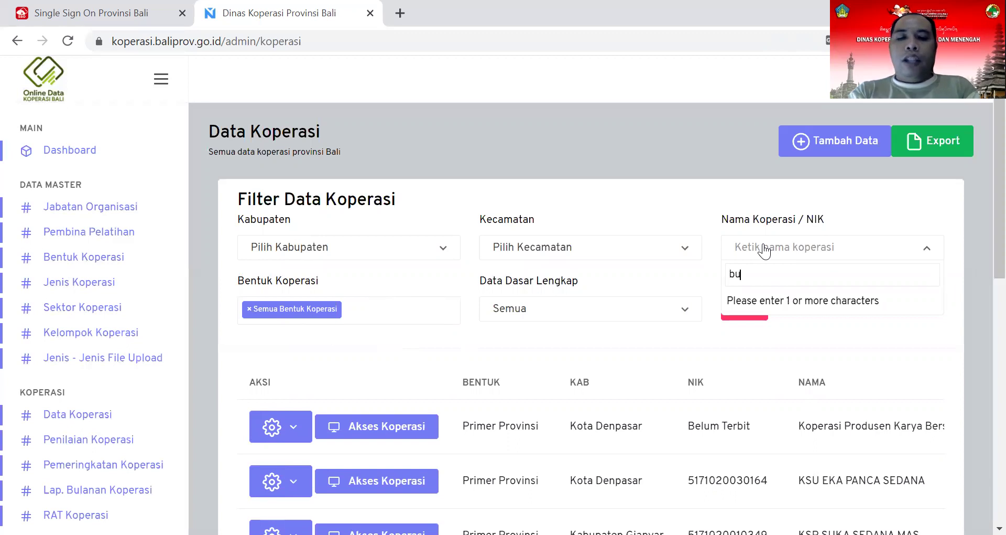
text(ana sard)
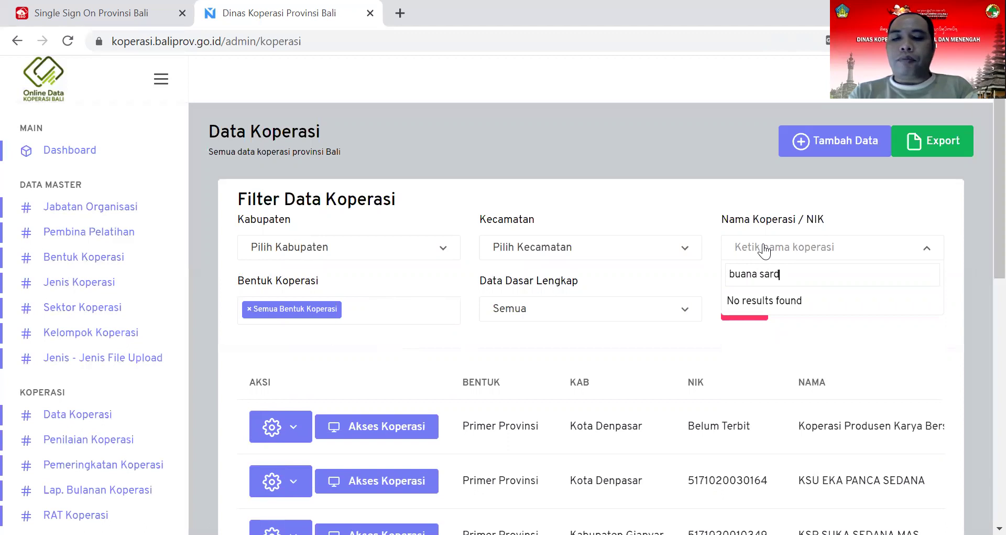
key(BackSpace)
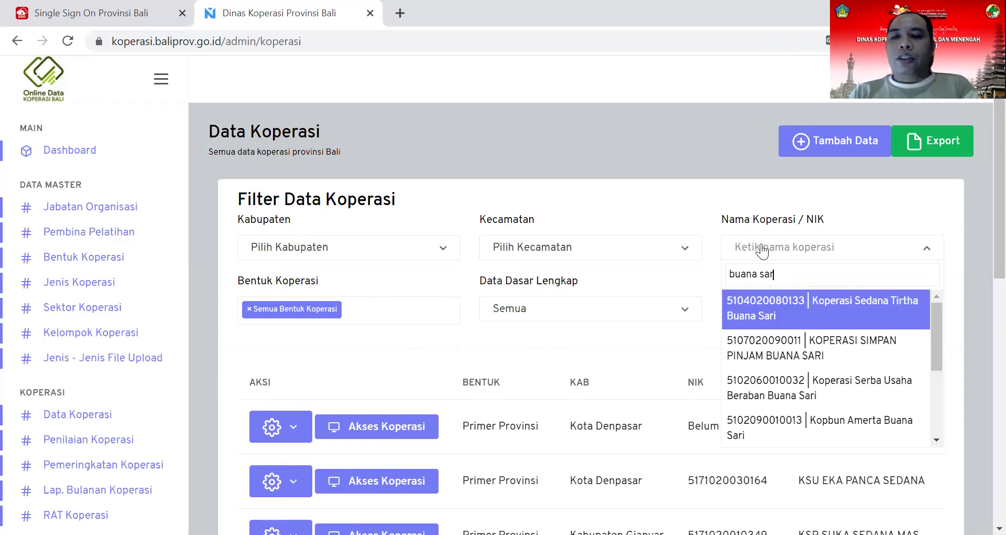
text(du)
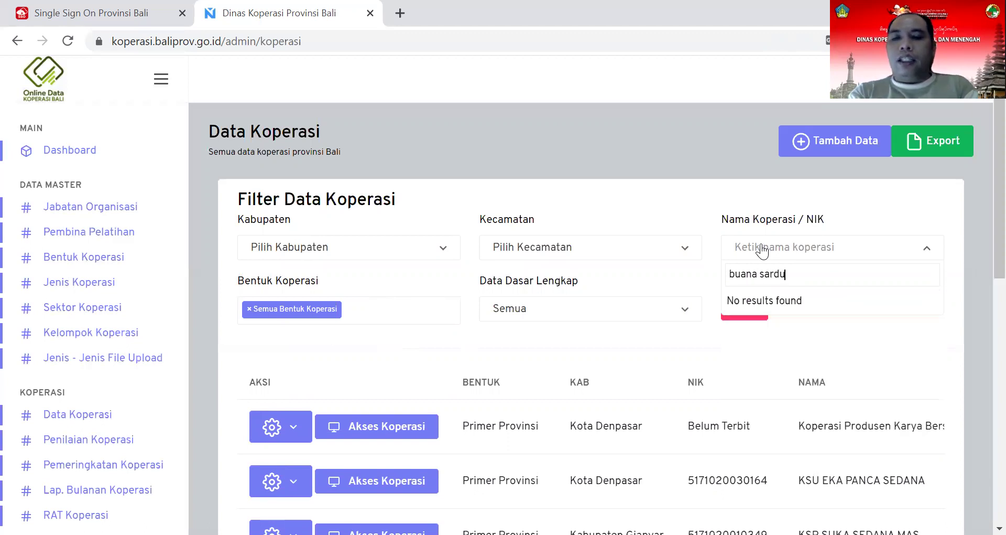
key(BackSpace)
key(BackSpace)
key(BackSpace)
key(BackSpace)
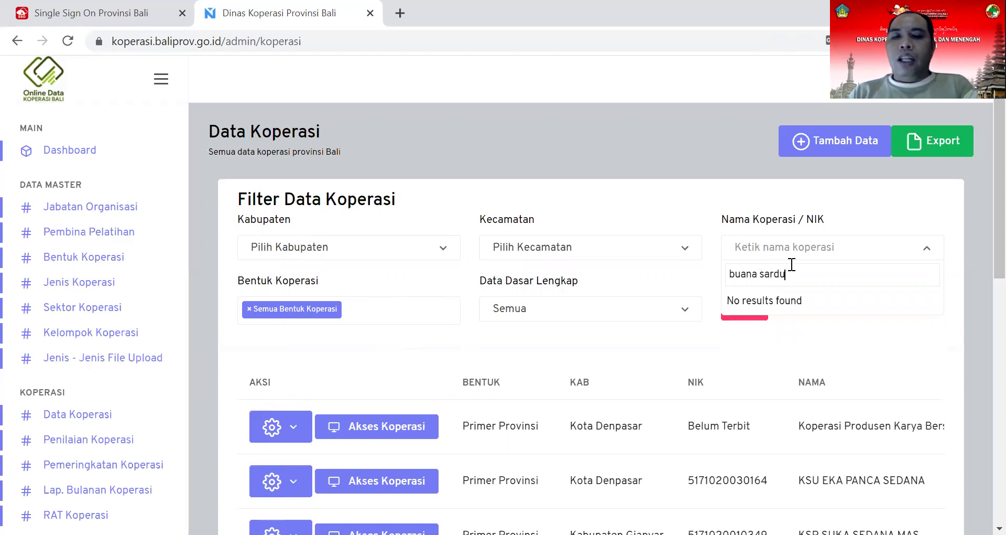
key(BackSpace)
key(BackSpace)
key(BackSpace)
key(BackSpace)
key(BackSpace)
key(BackSpace)
key(BackSpace)
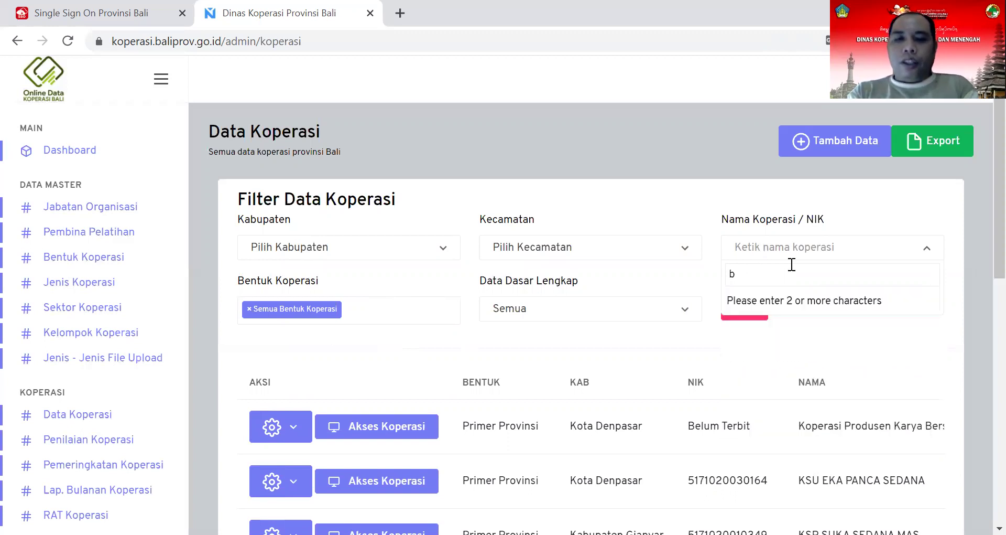
text(suana)
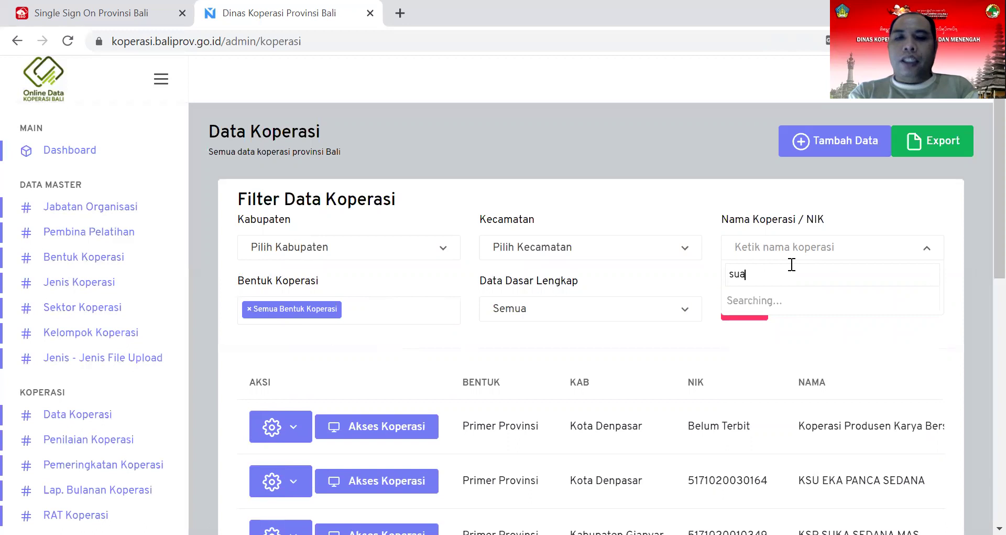
key(BackSpace)
key(BackSpace)
key(BackSpace)
key(BackSpace)
text(ar)
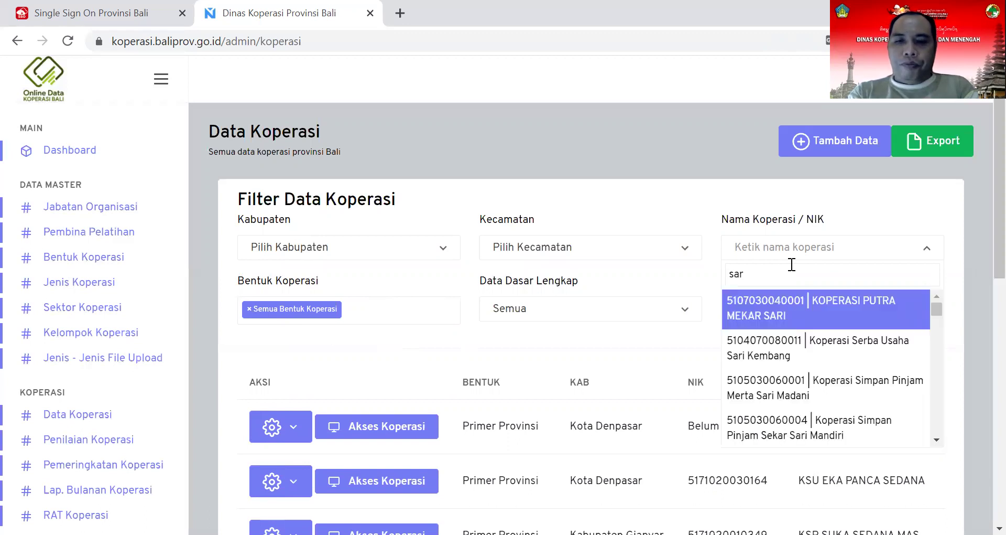
text(dula)
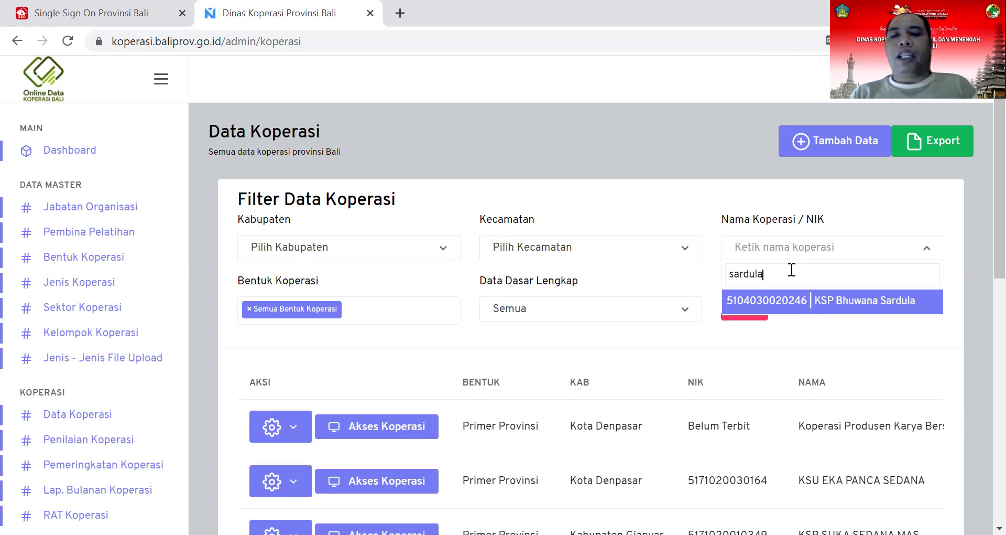
click(796, 305)
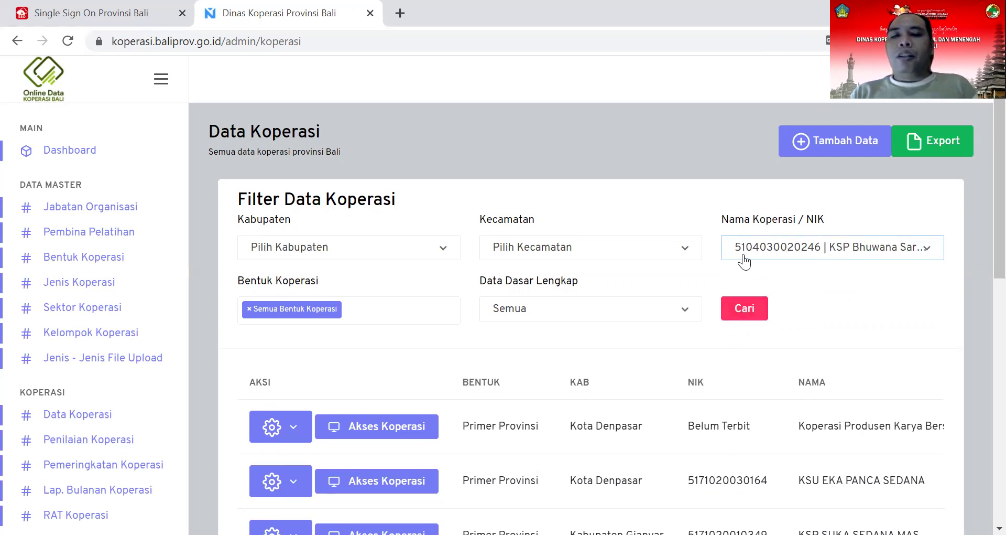
click(750, 313)
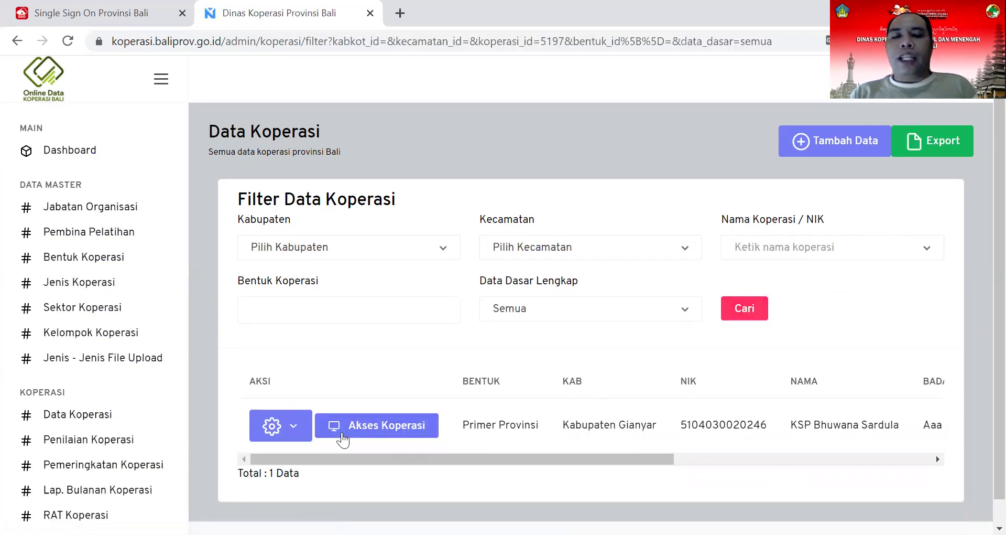
Step: Open KSP Bhuwana Sardula's Detail page, then its Ubah Profil edit form
click(293, 438)
click(294, 388)
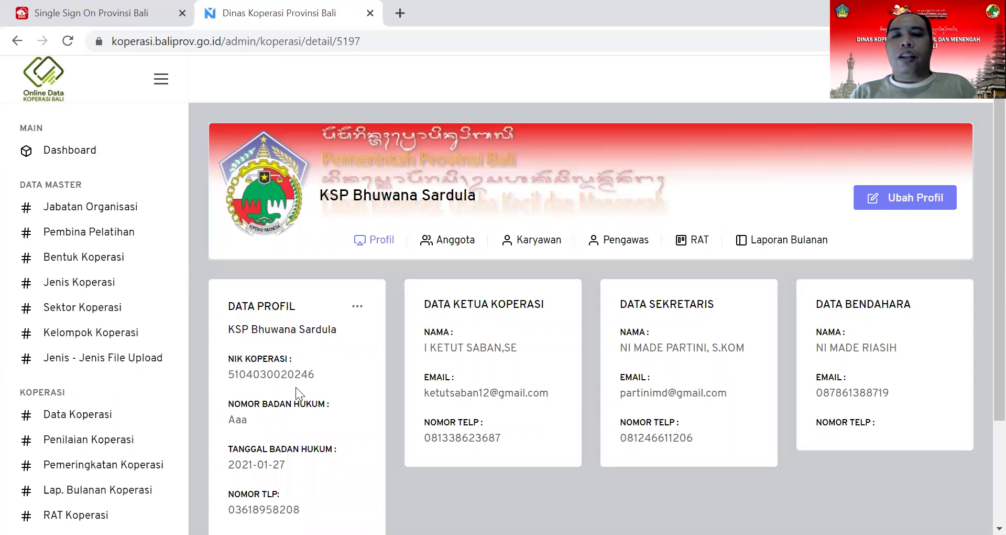
click(899, 208)
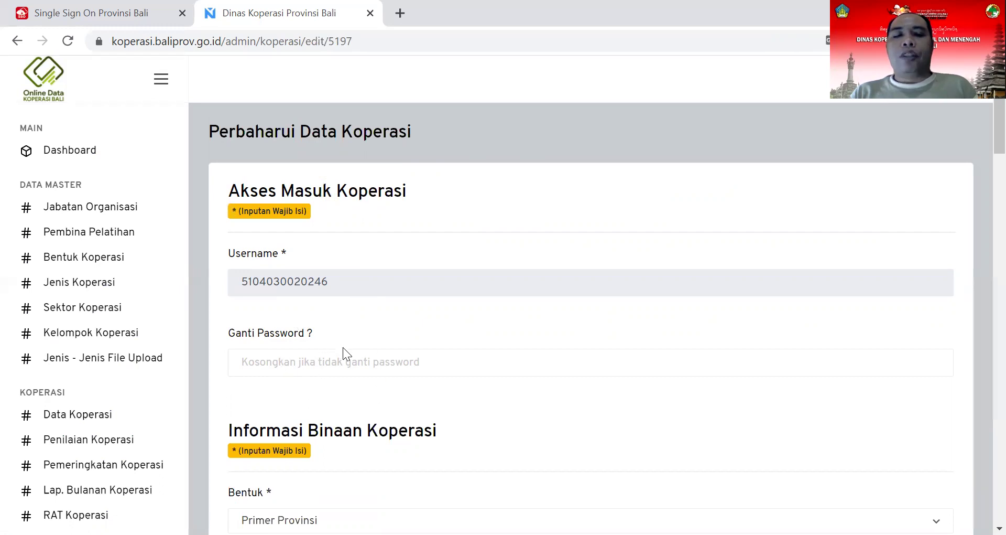
Step: Enter a new password in Ganti Password for KSP Bhuwana Sardula and save with Update
scroll(317, 259, down, 3)
scroll(317, 259, up, 3)
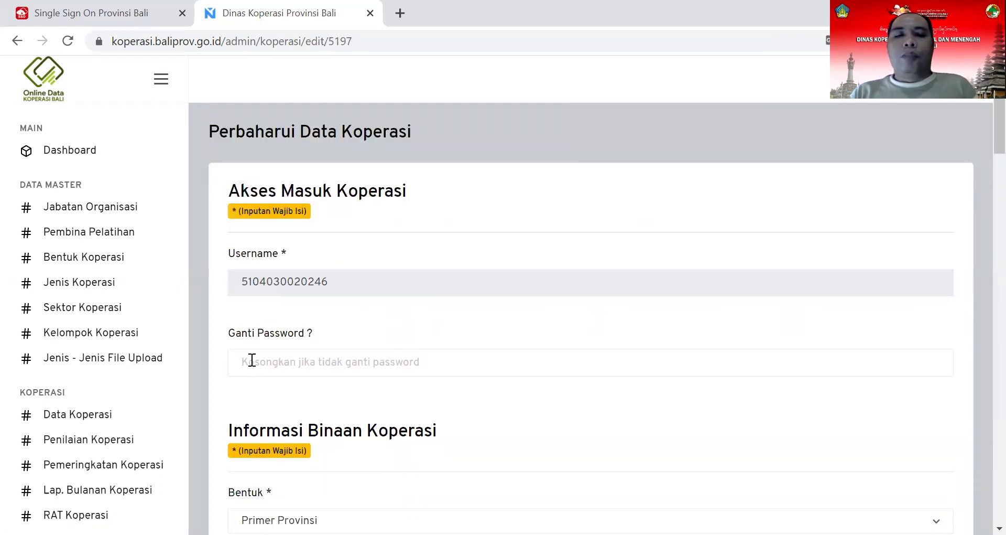
click(252, 361)
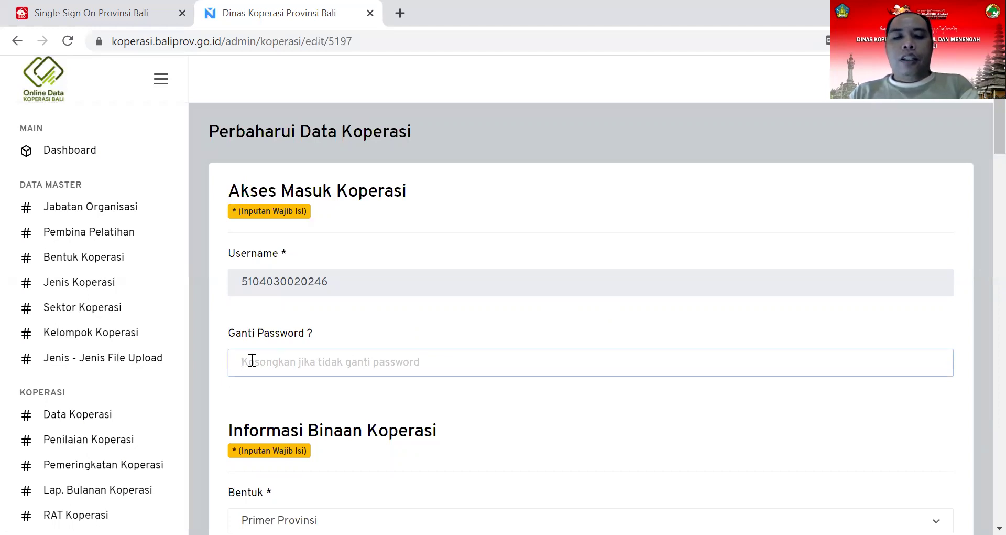
text(12345678)
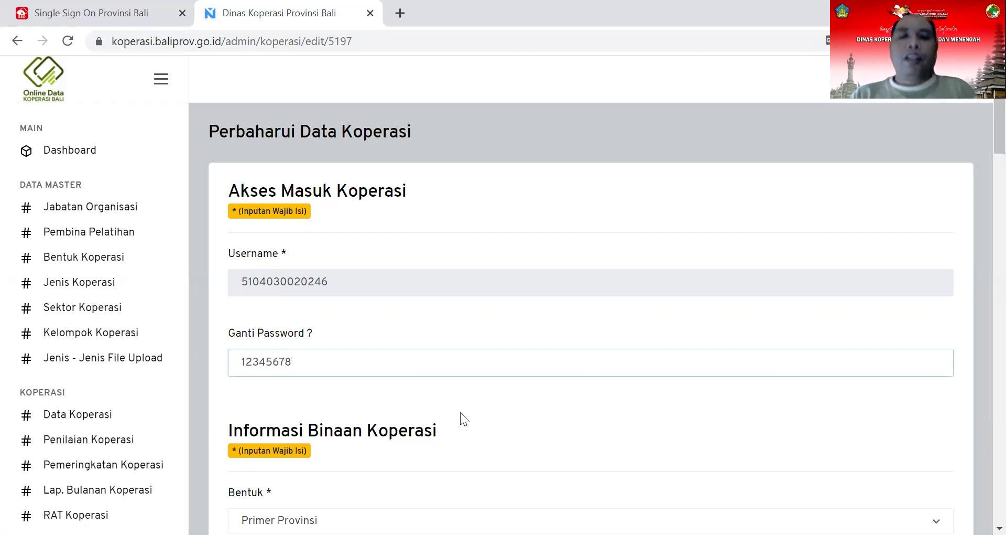
scroll(469, 410, down, 20)
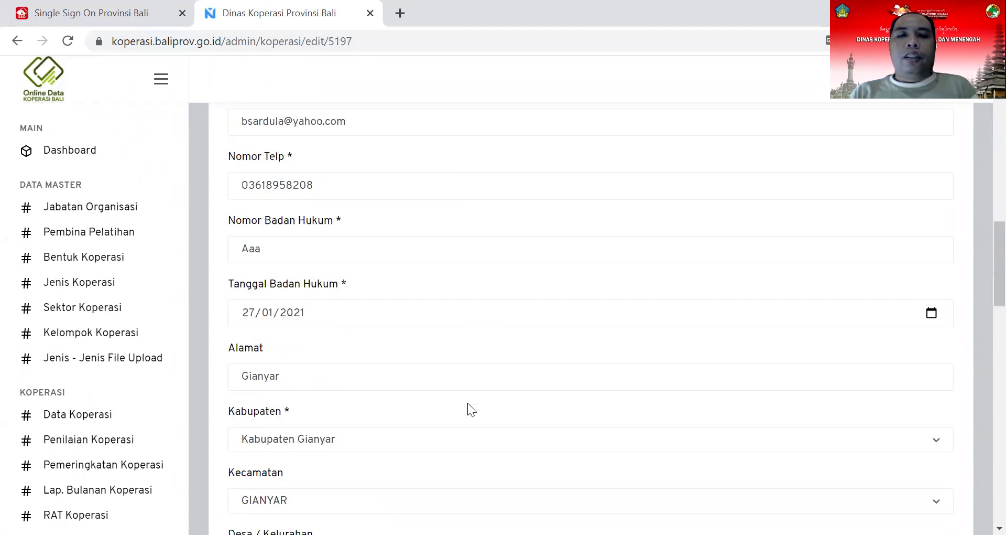
scroll(469, 406, down, 15)
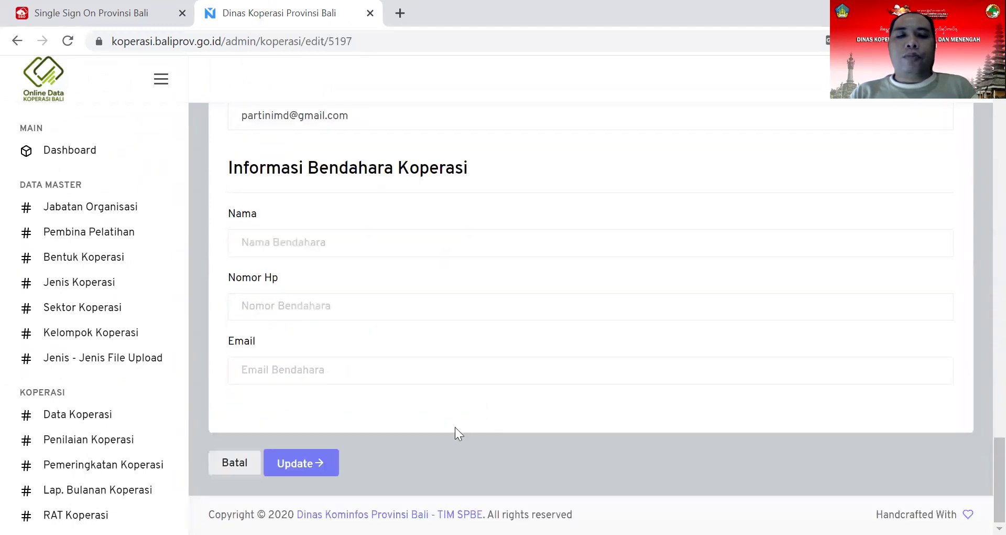
click(307, 470)
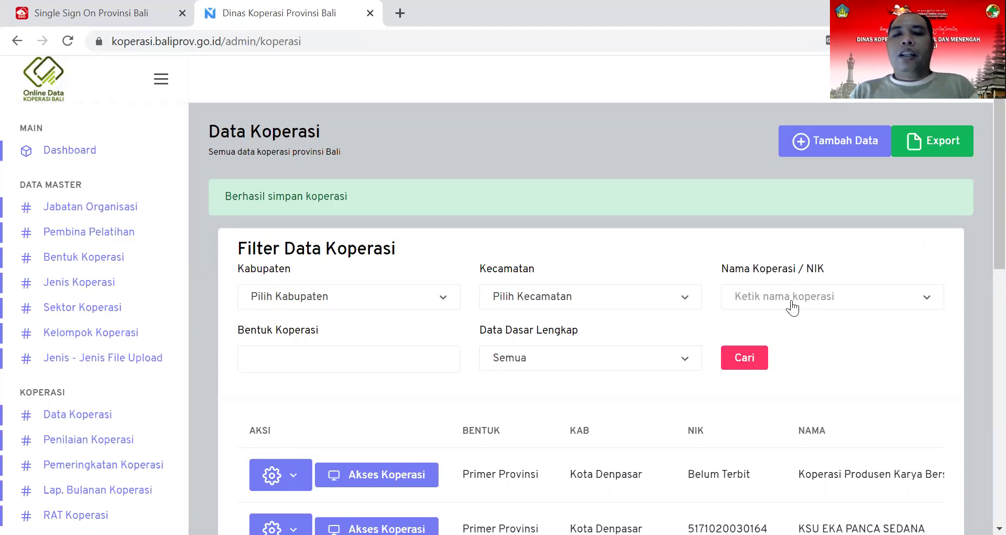
Step: Search 'terbang jaya', confirm no results, and start a new Koperasi Baru entry via Tambah Data
click(827, 300)
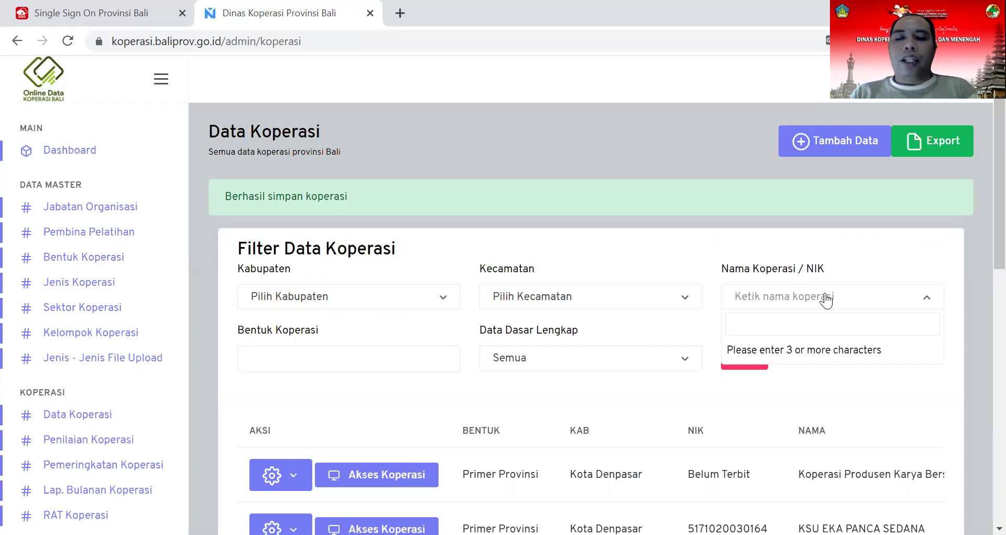
text(terban)
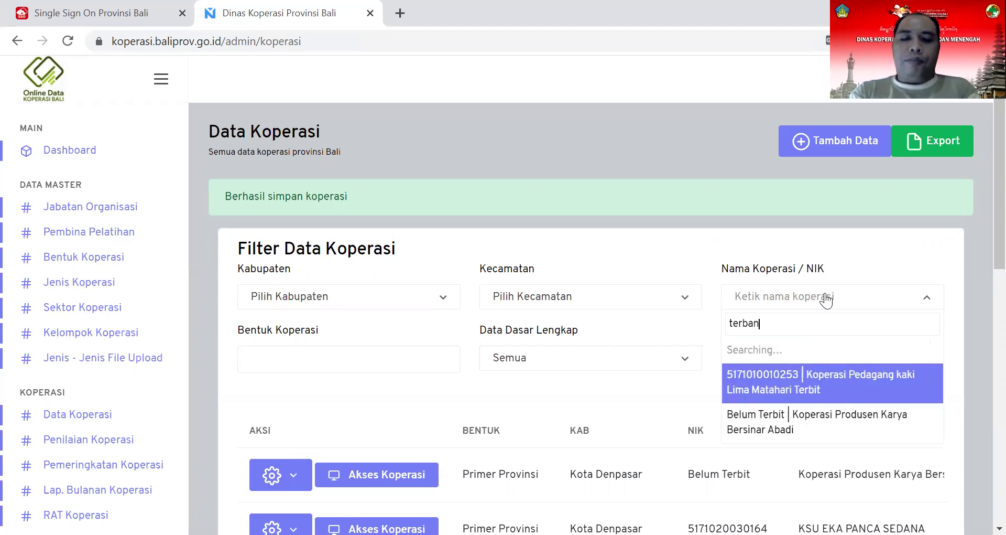
text(g jaya)
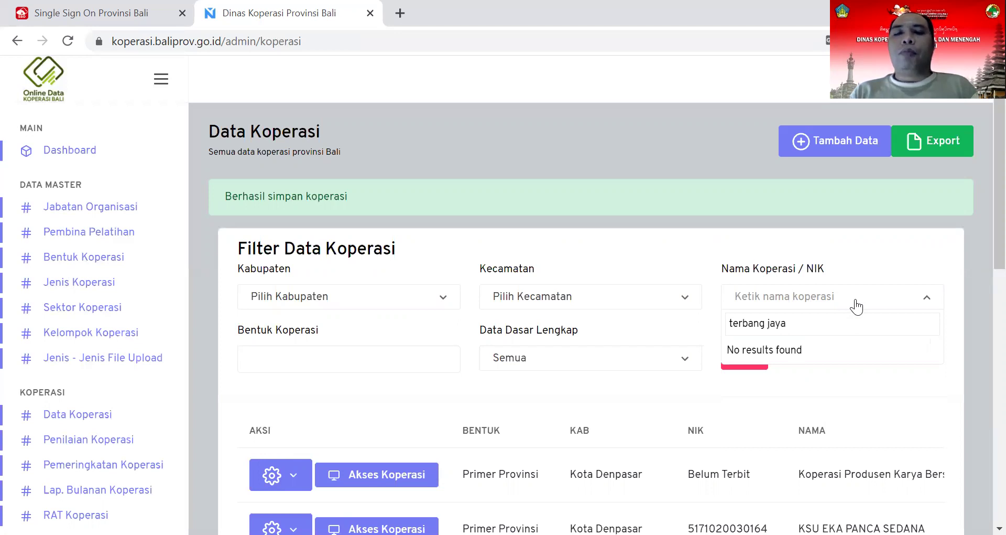
click(807, 145)
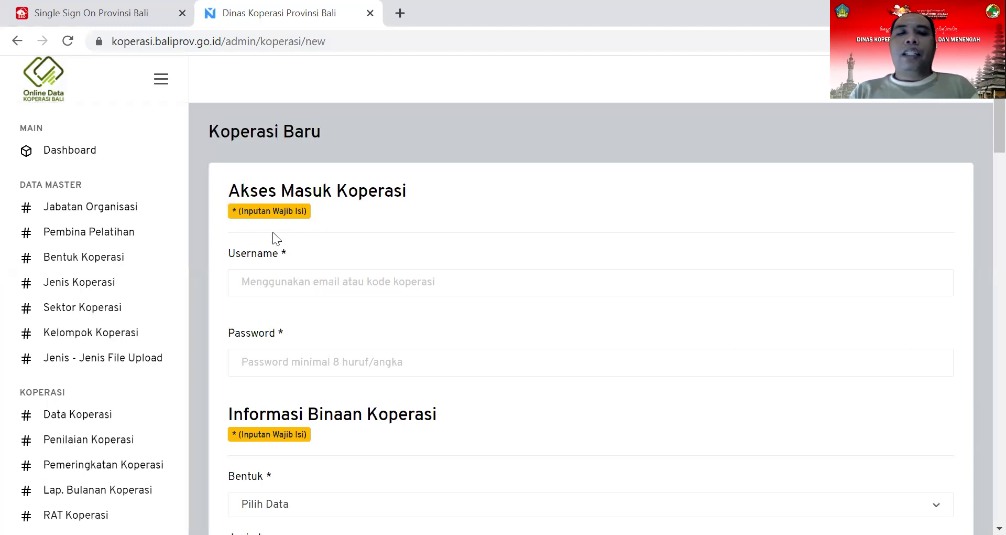
Step: Enter the new cooperative's login username and account password
click(274, 281)
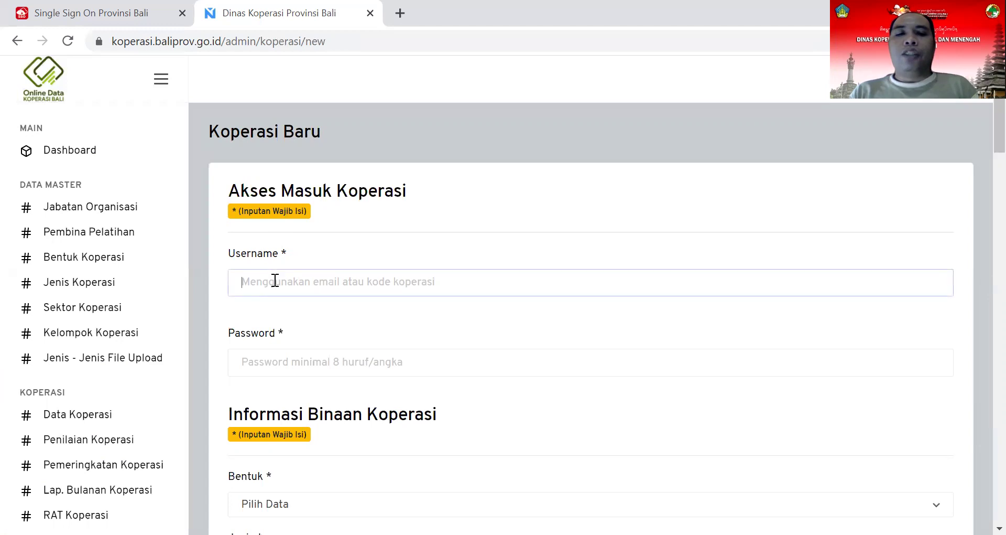
text(t)
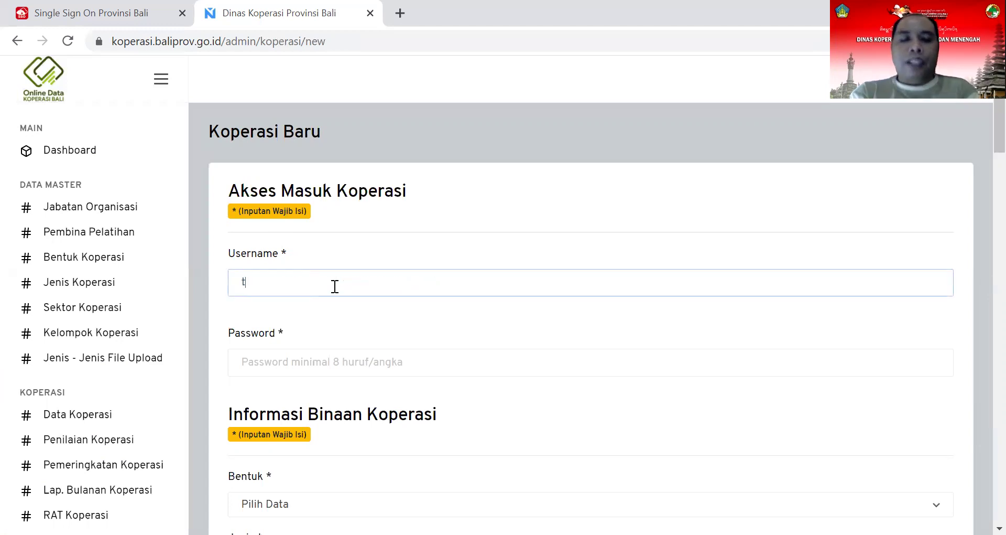
text(erbangjaya)
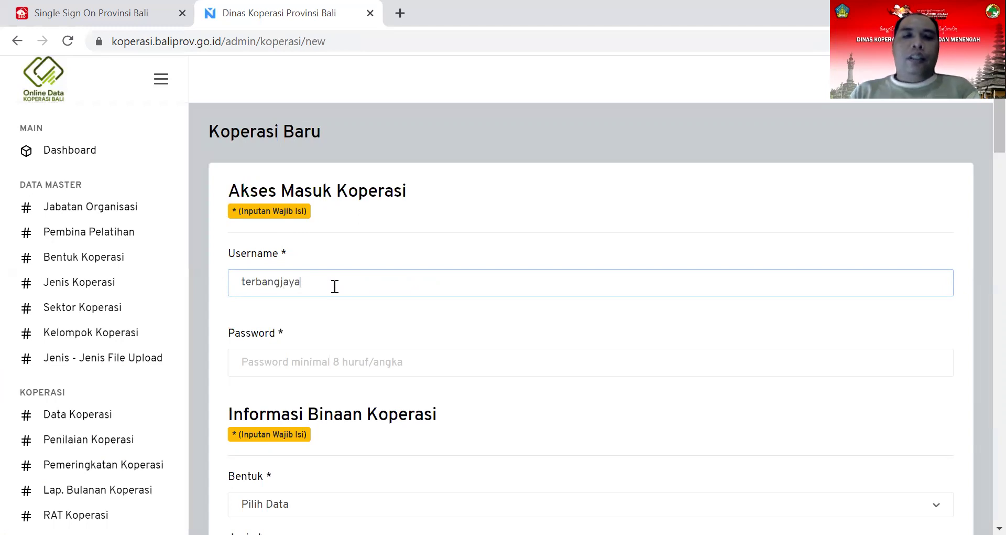
click(344, 363)
text(12345678)
scroll(336, 388, down, 3)
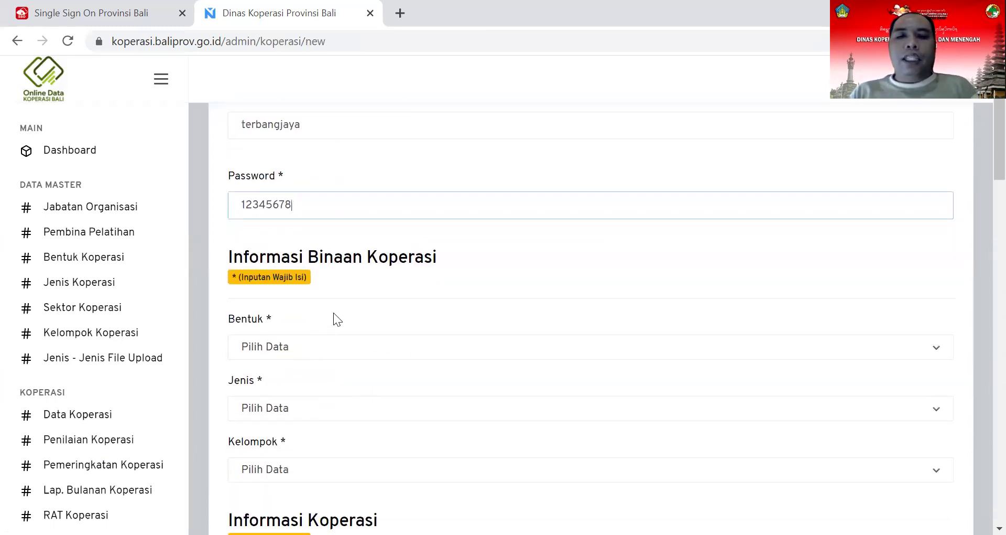
Step: Set Bentuk to Primer Provinsi, Jenis to Simpan Pinjam, and Kelompok to Kop. Simpan Pinjam
click(295, 354)
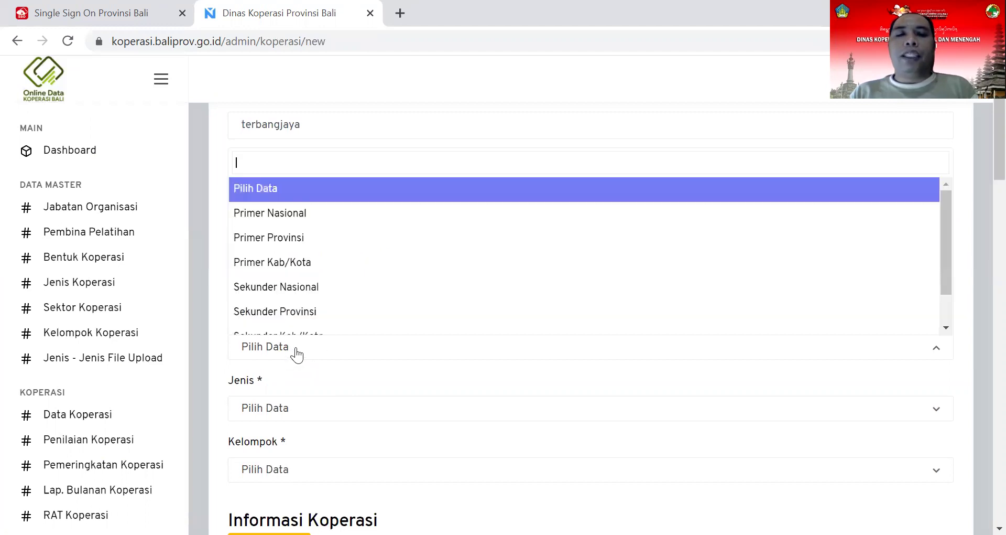
click(321, 242)
click(282, 411)
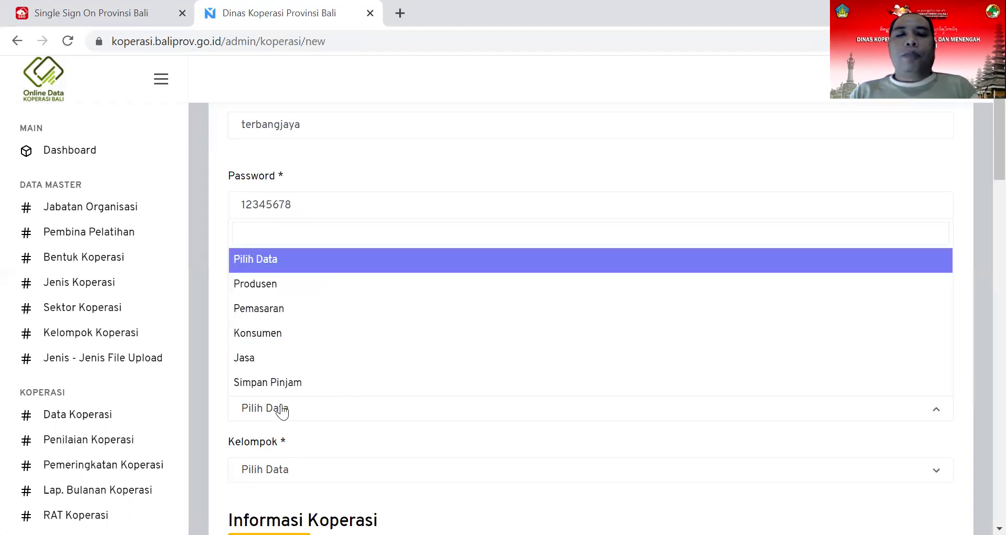
text(si)
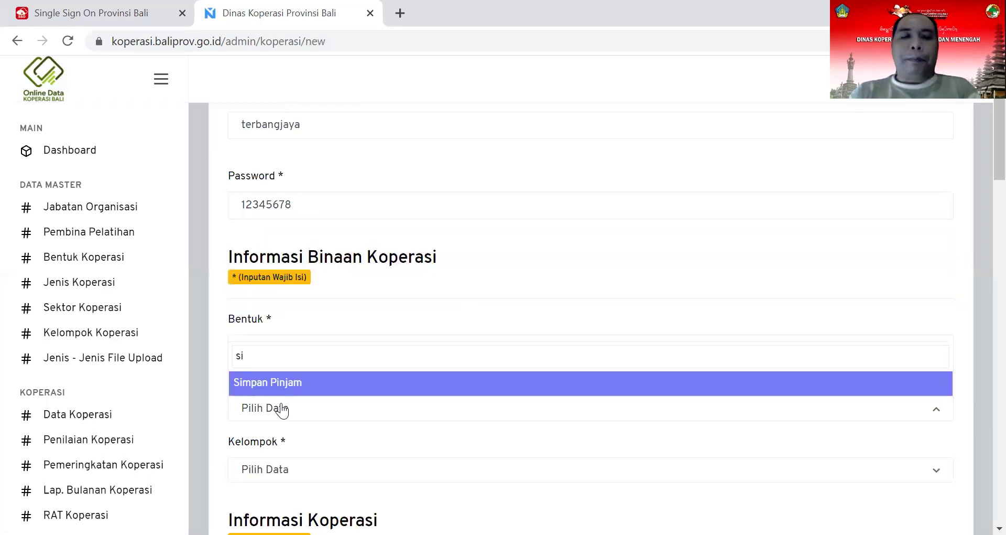
click(294, 384)
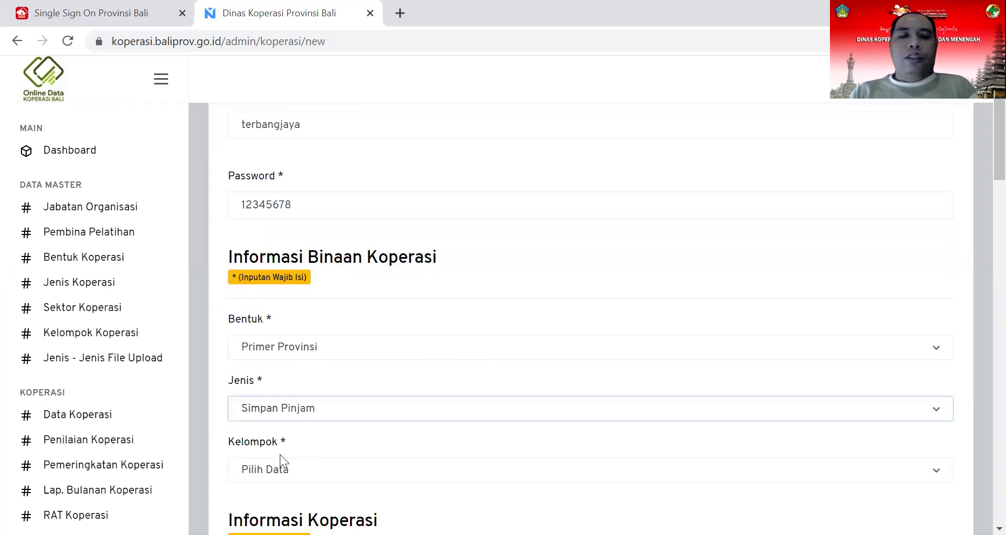
click(278, 478)
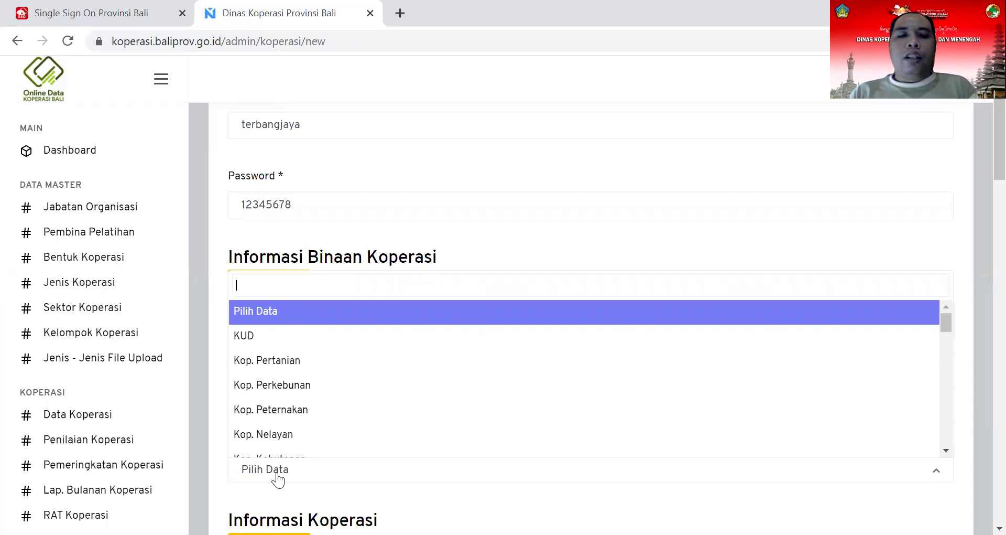
text(sim)
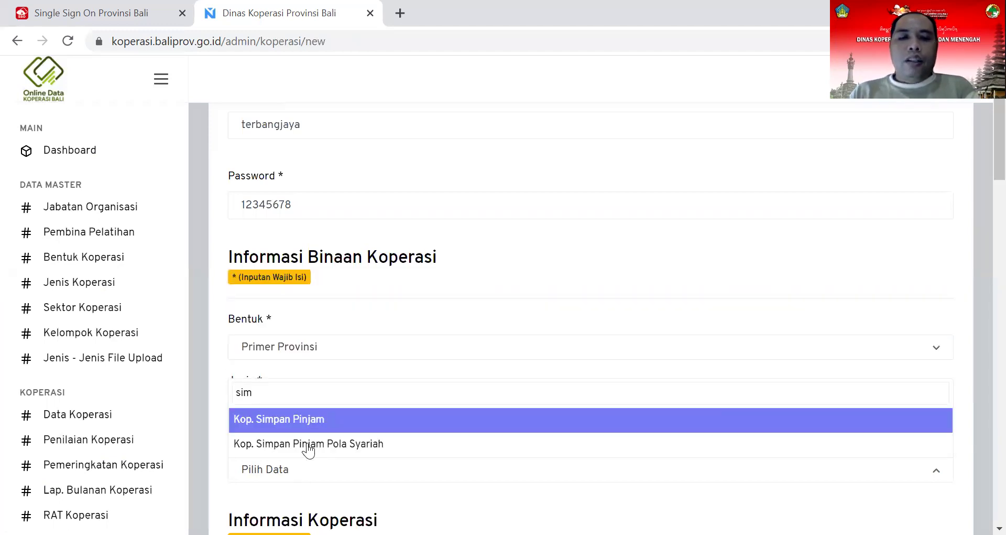
click(315, 419)
scroll(315, 425, down, 2)
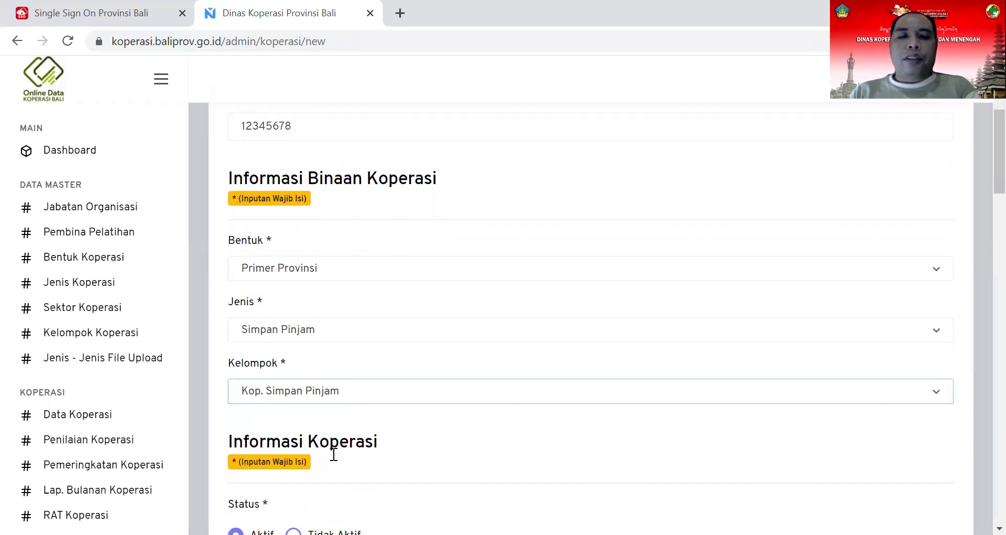
scroll(332, 450, down, 5)
Step: Enter NIK Koperasi 65445544 and the name Terbang Jaya
click(281, 391)
text(65445544)
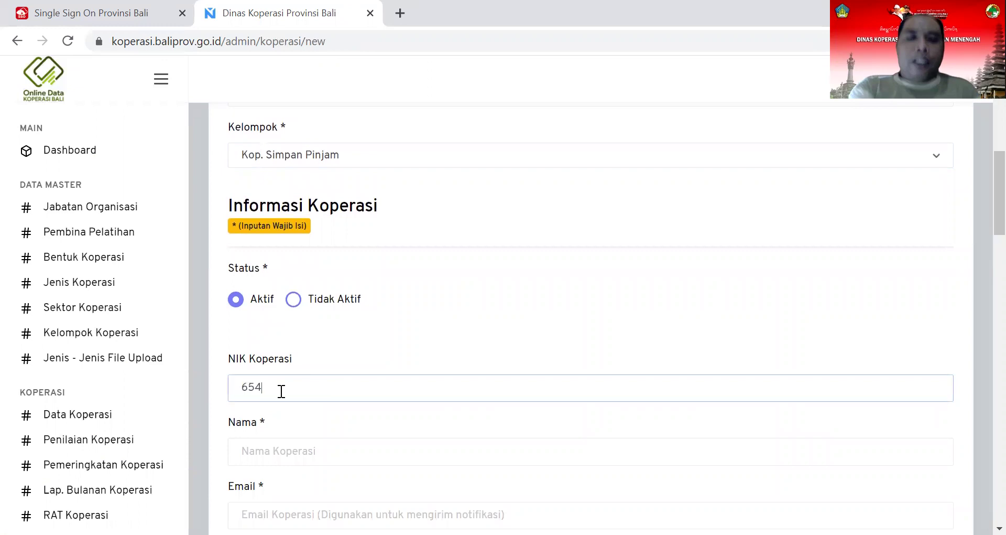
click(306, 452)
text(T)
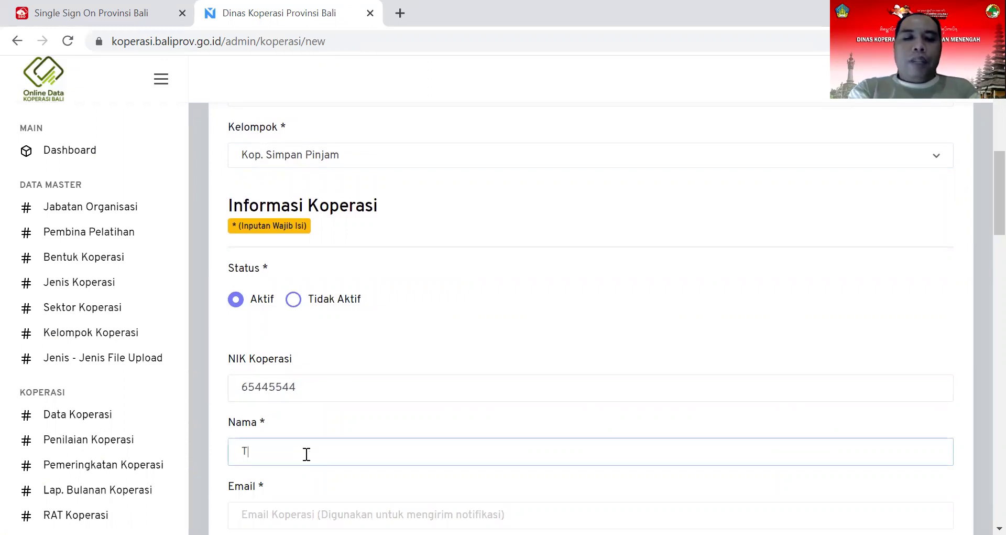
text(erbang Jaya)
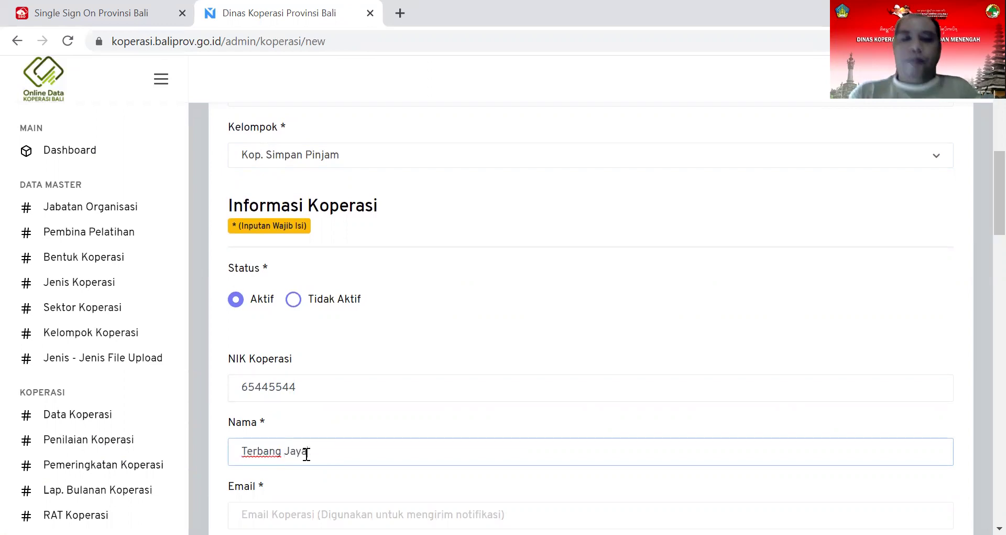
scroll(404, 393, down, 3)
Step: Fill in the cooperative's e-mail address and phone number
click(383, 352)
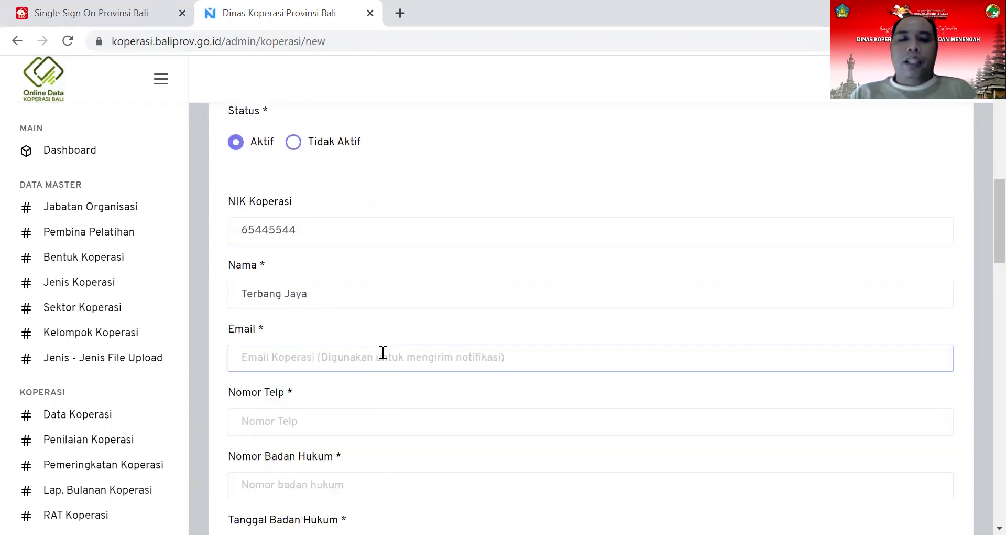
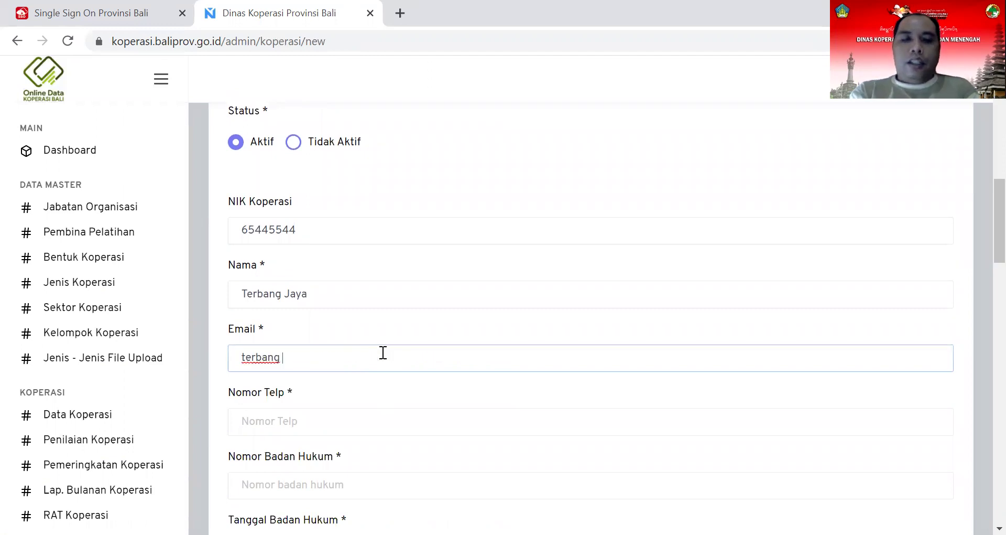
click(354, 424)
text(88764)
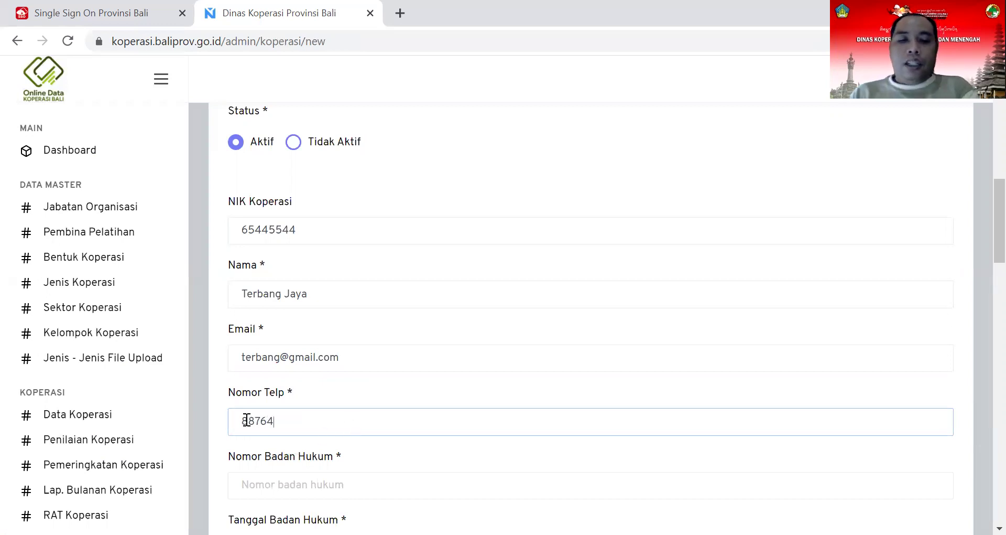
click(242, 420)
text(0)
click(298, 422)
text(99999)
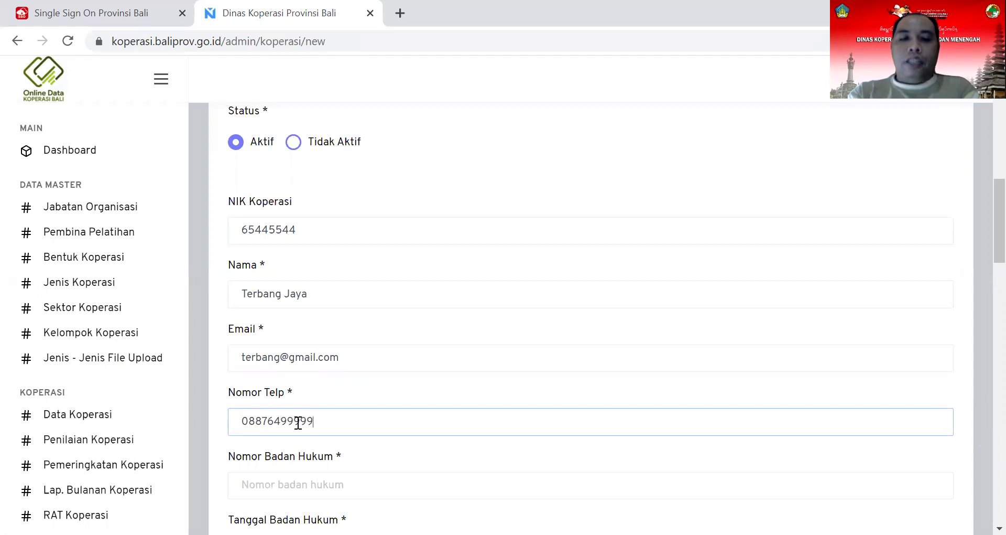
Step: Enter Nomor Badan Hukum 88657888, Tanggal Badan Hukum 01/01/2000, and the cooperative's address
click(261, 485)
text(88657888)
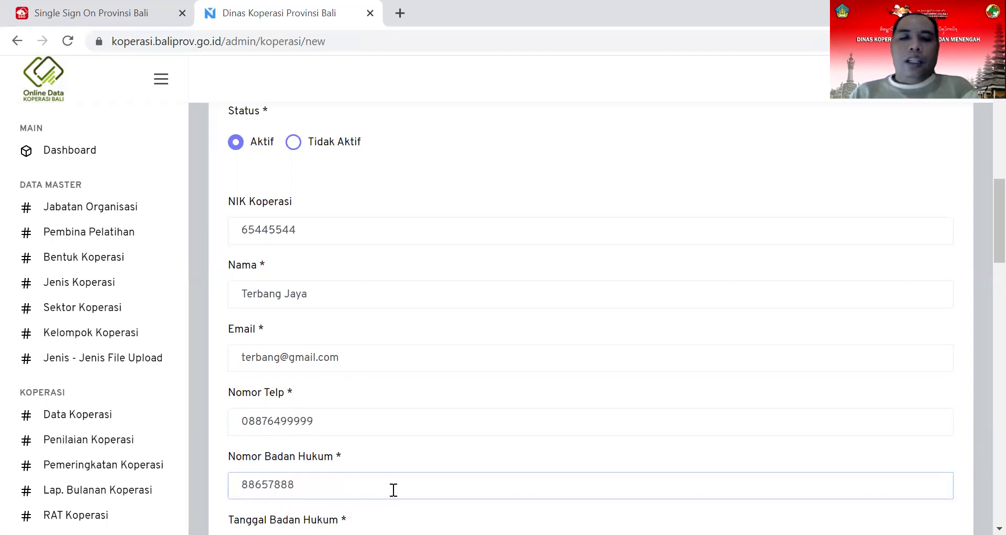
scroll(371, 465, down, 3)
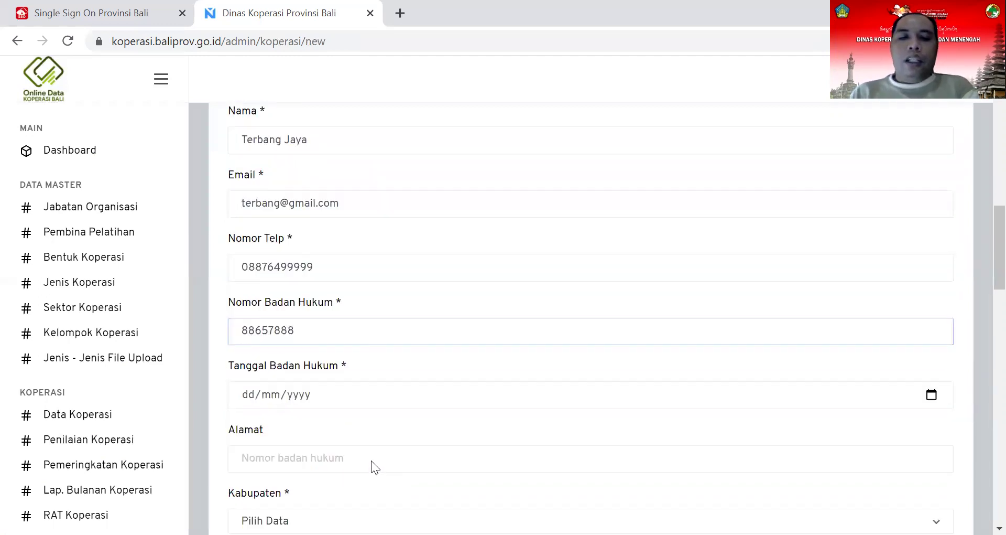
click(288, 314)
click(254, 313)
text(1/)
click(269, 311)
text(1)
click(293, 310)
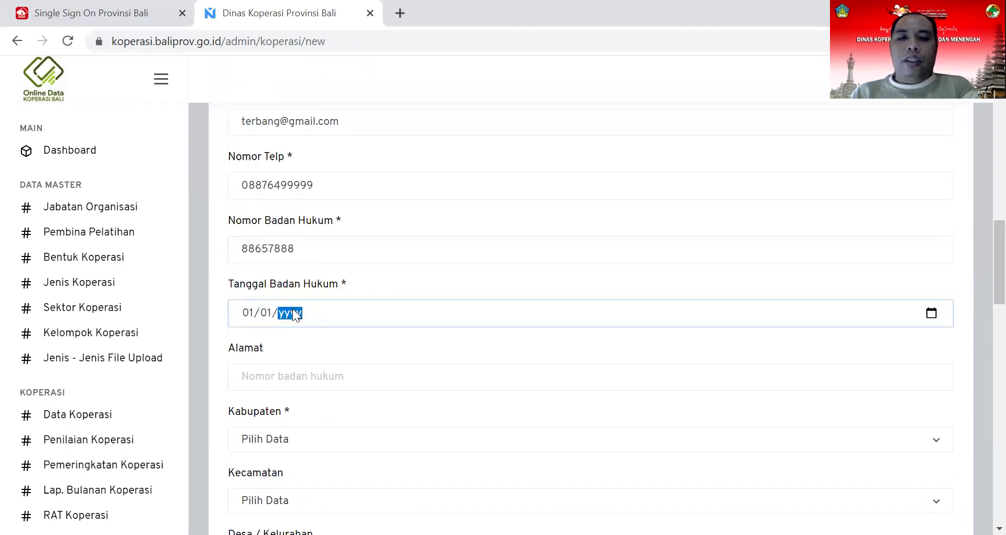
text(2000)
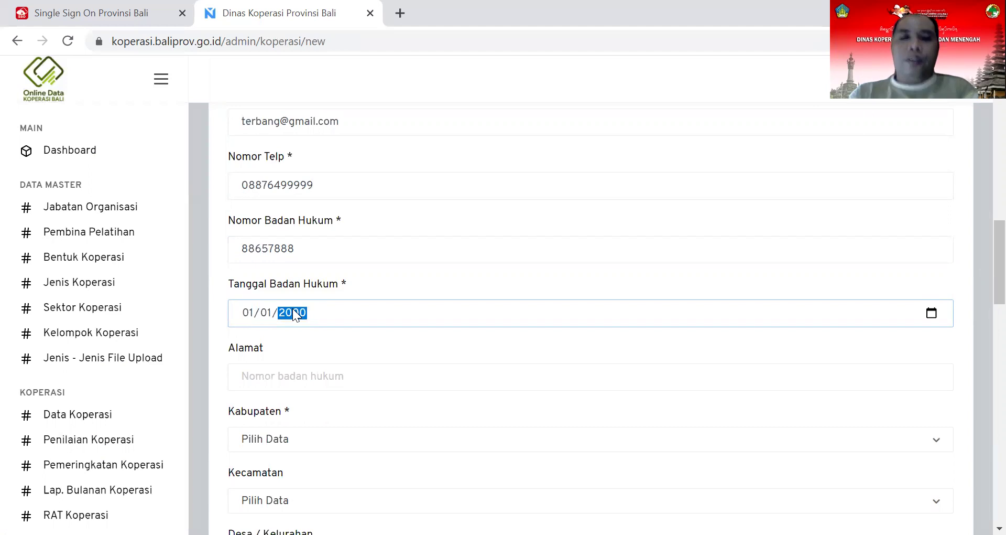
click(318, 380)
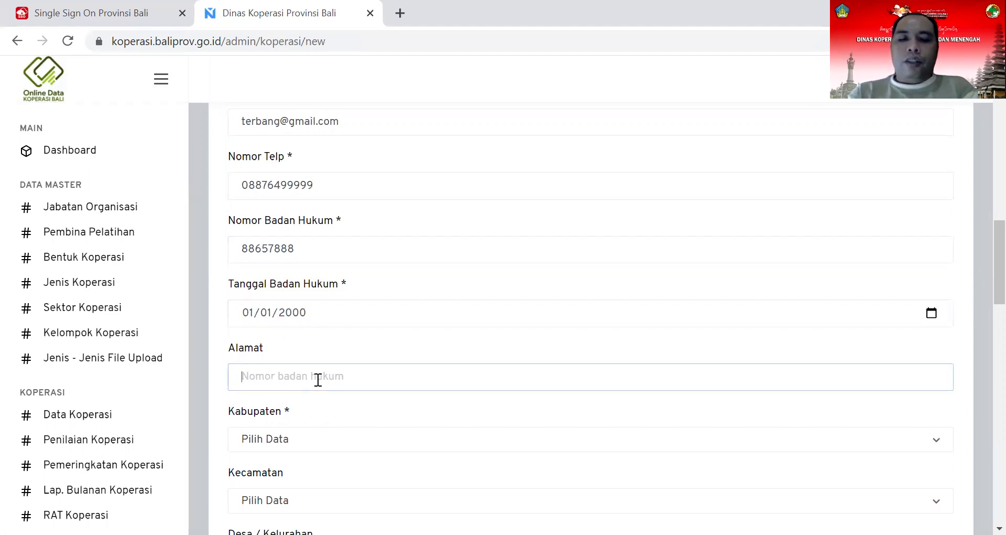
text(jahahaajaj)
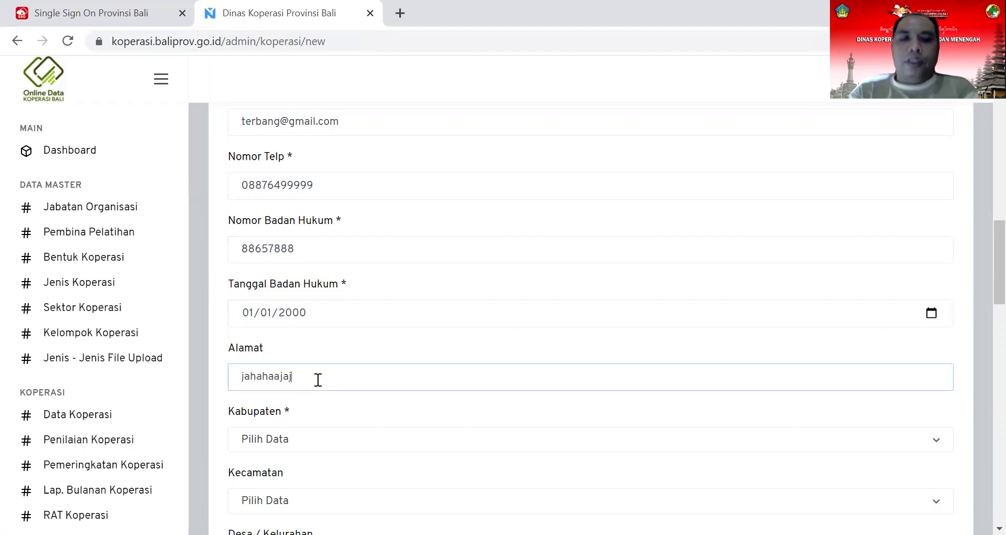
Step: Choose Kabupaten Jembrana, Kecamatan NEGARA and Desa Cupel for the cooperative's location
click(294, 439)
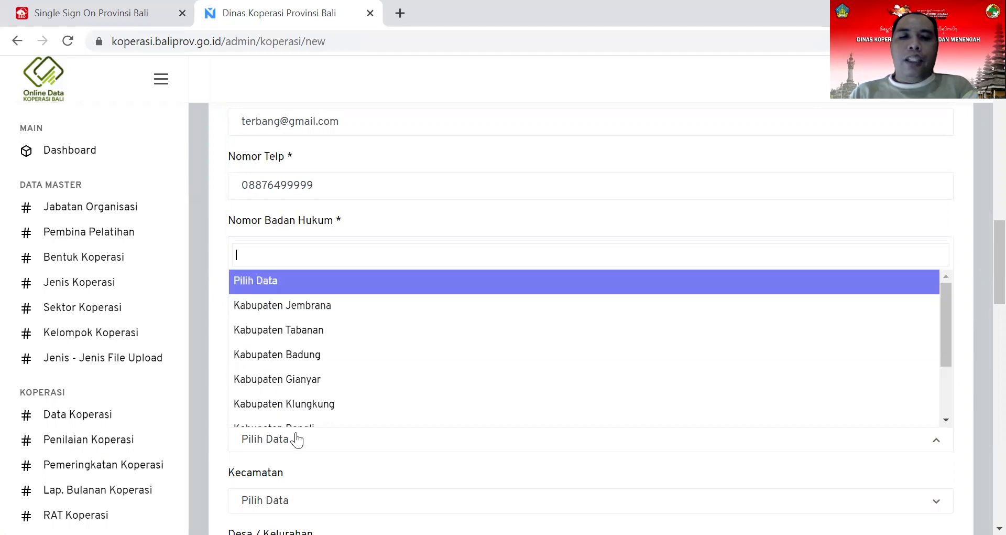
click(321, 306)
scroll(321, 311, down, 3)
click(276, 343)
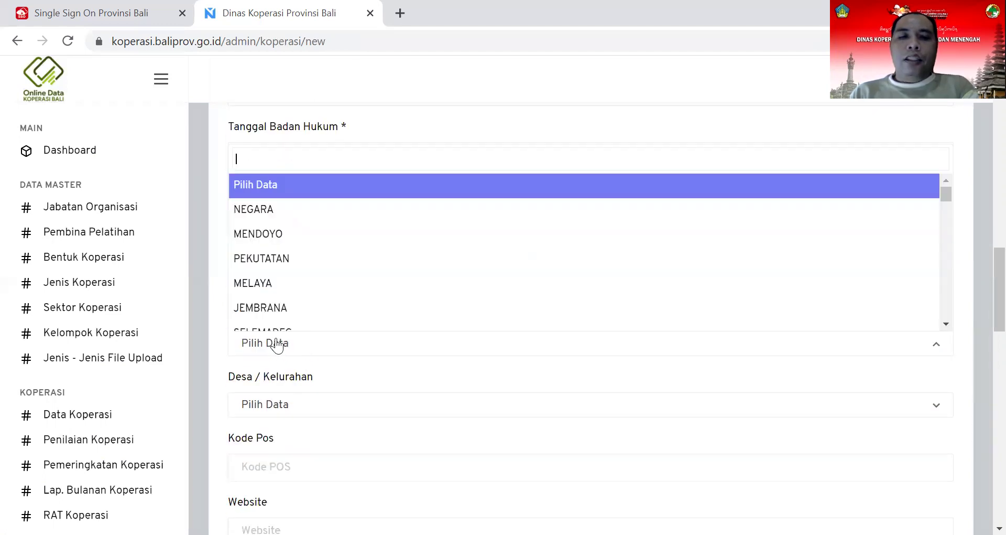
click(271, 210)
click(278, 413)
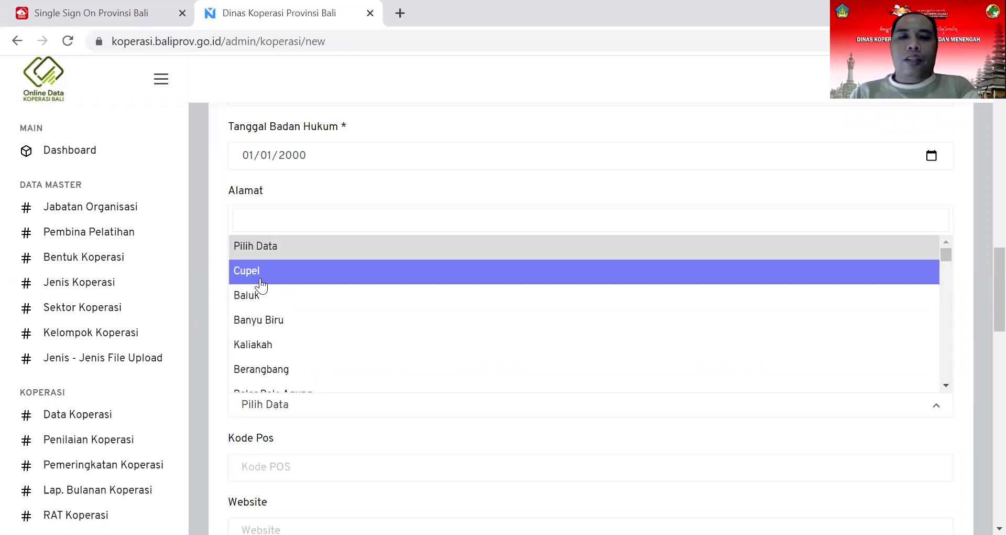
click(262, 279)
scroll(276, 300, down, 3)
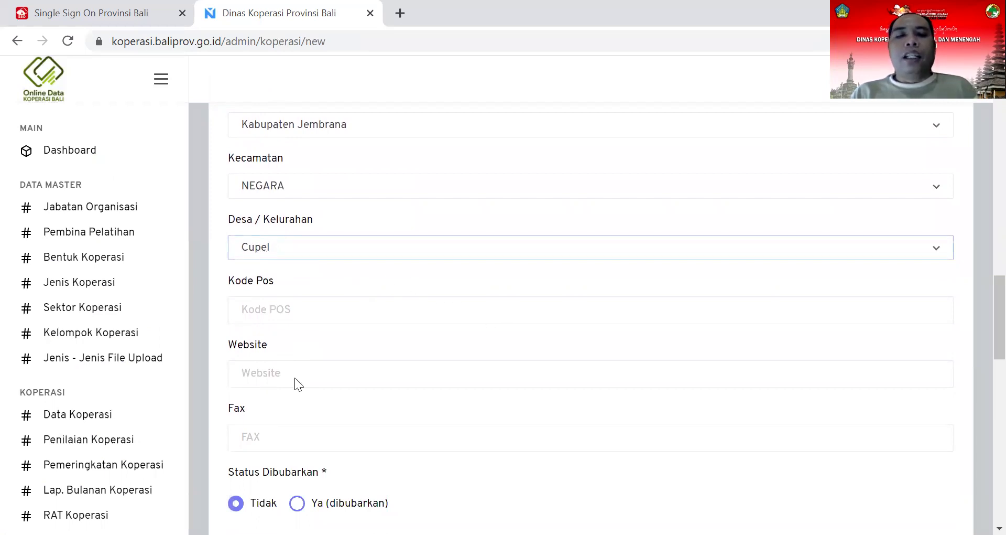
scroll(297, 377, down, 3)
scroll(299, 377, down, 15)
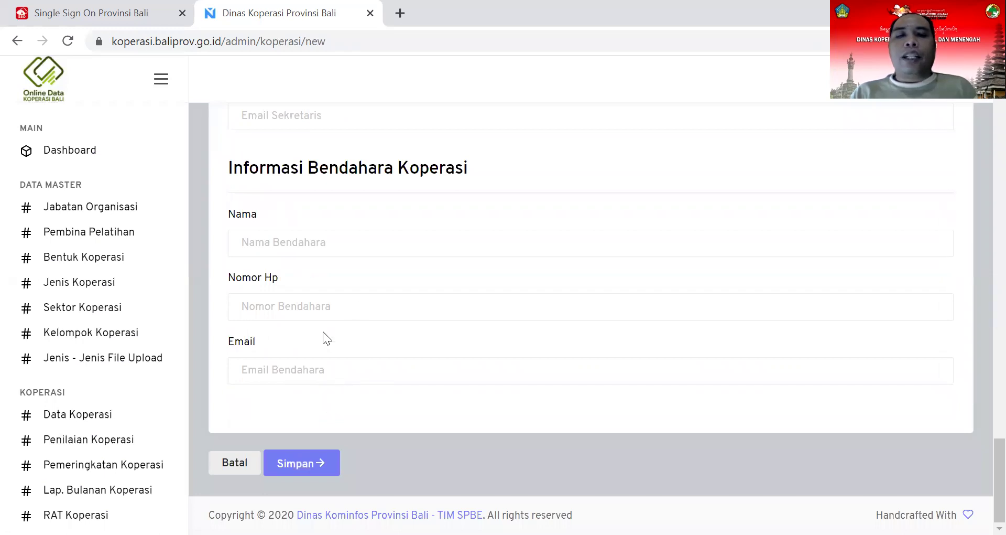
Step: Submit the Terbang Jaya form with Simpan and check its new row in Data Koperasi
click(300, 468)
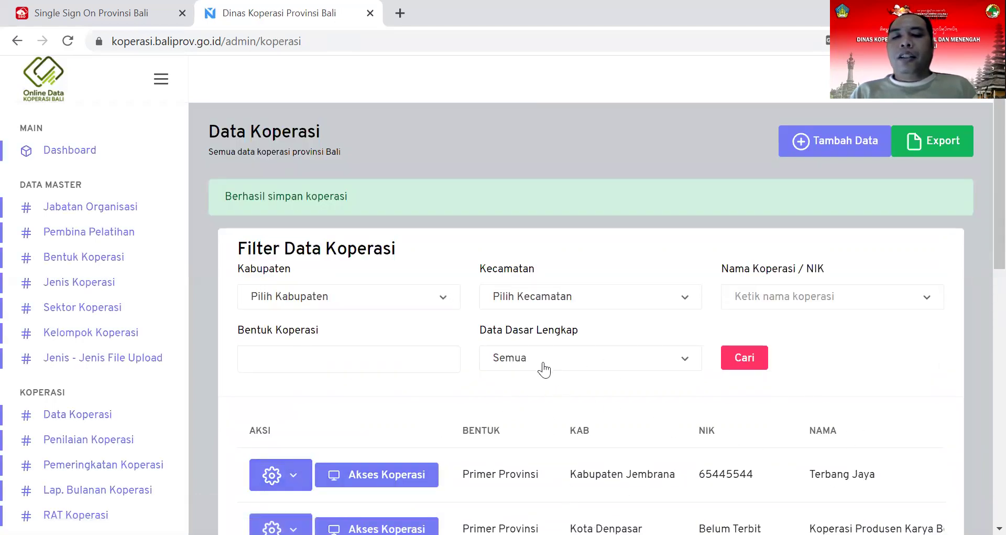
scroll(544, 370, down, 1)
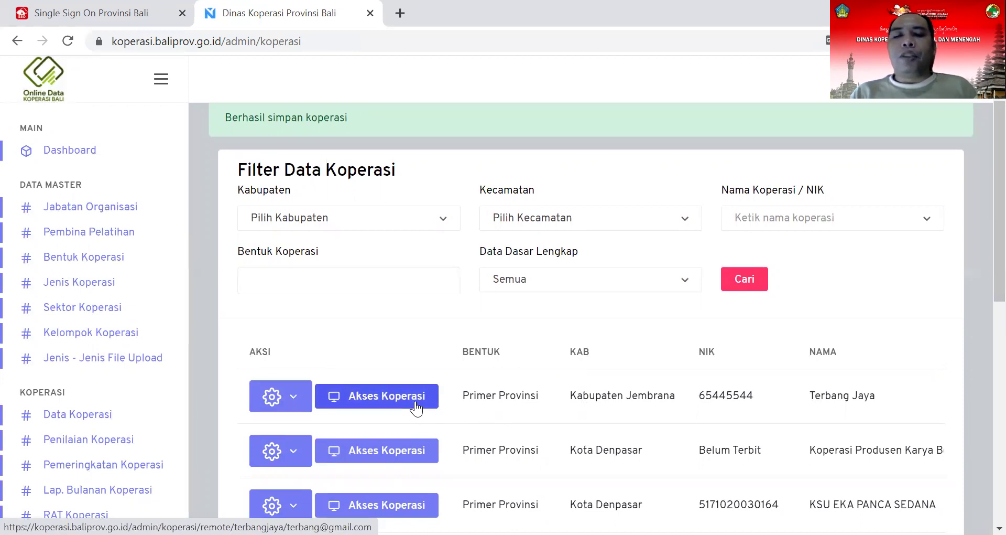
Step: Open Terbang Jaya's detail page and then its Perbaharui Data Koperasi edit form
click(296, 403)
click(301, 426)
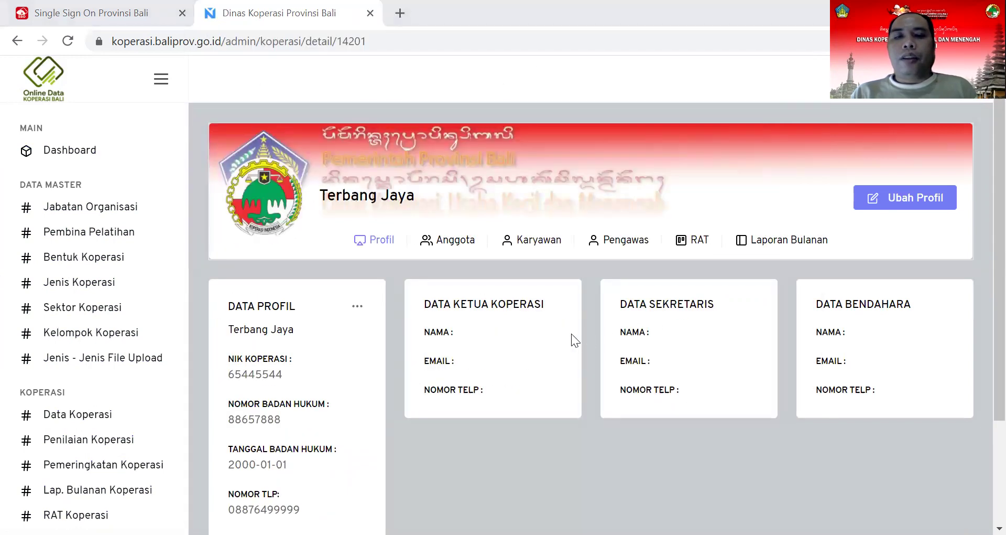
click(916, 207)
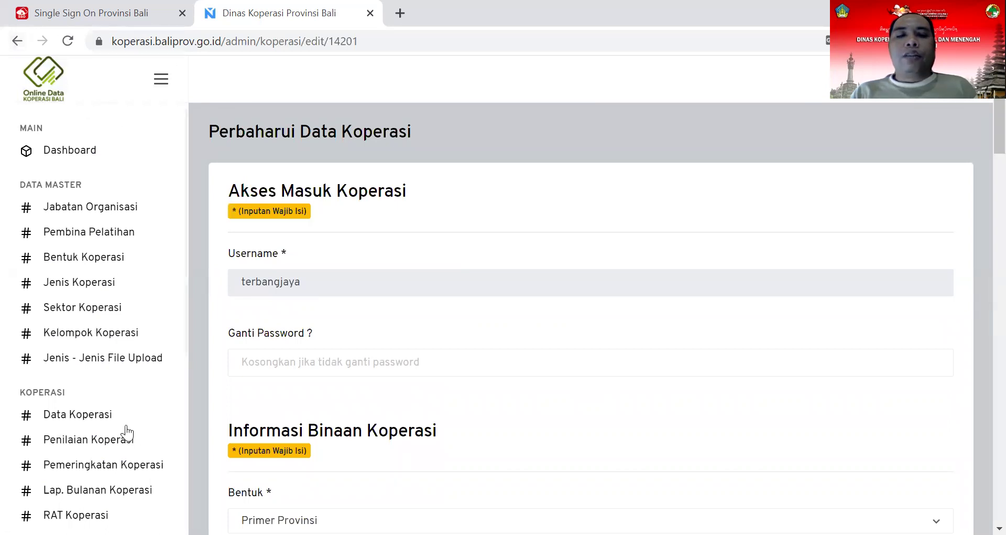
Step: Go back to the full Data Koperasi list from the sidebar, with Terbang Jaya listed first
click(105, 419)
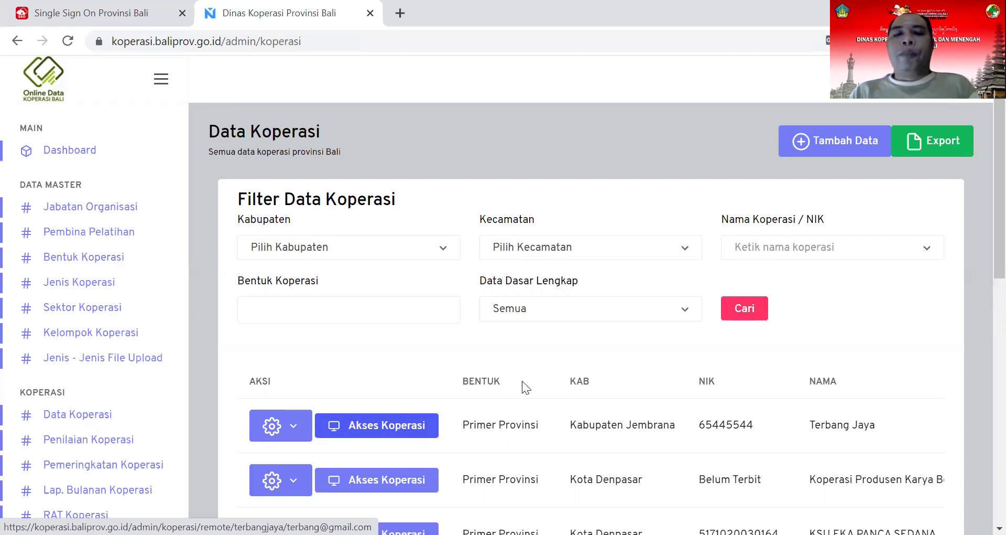
Step: Filter cooperatives to Kabupaten Jembrana with Primer Kab/Kota and another Kab/Kota form, then search
click(446, 256)
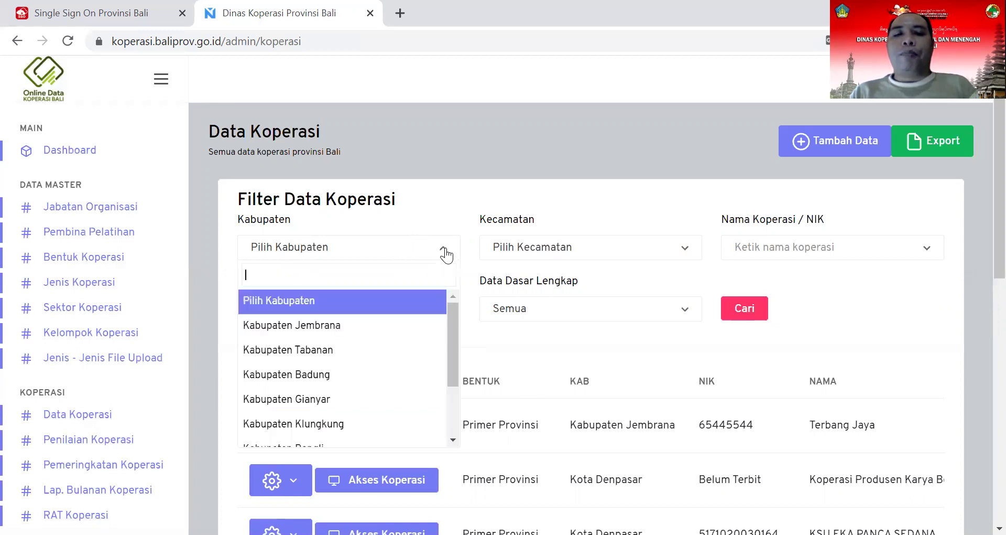
click(407, 325)
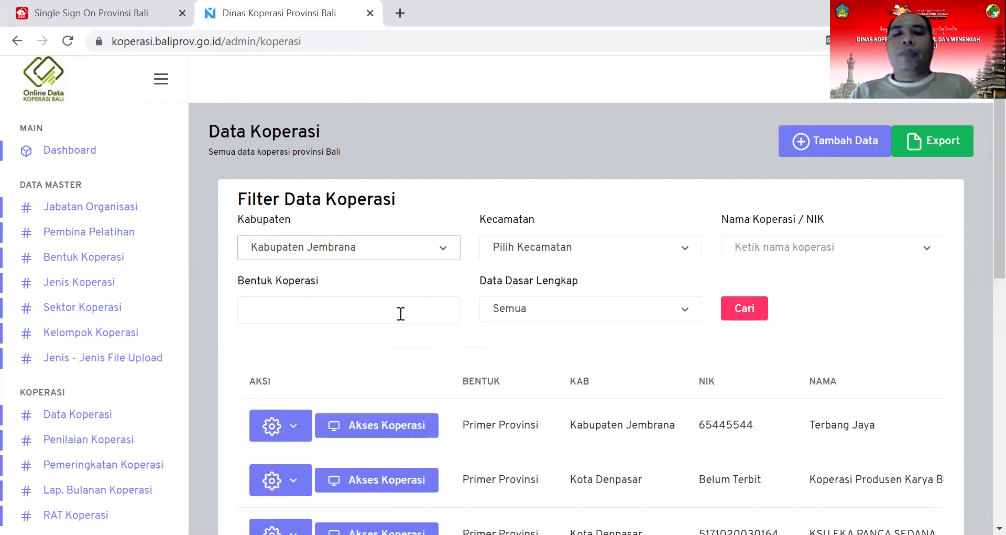
click(444, 247)
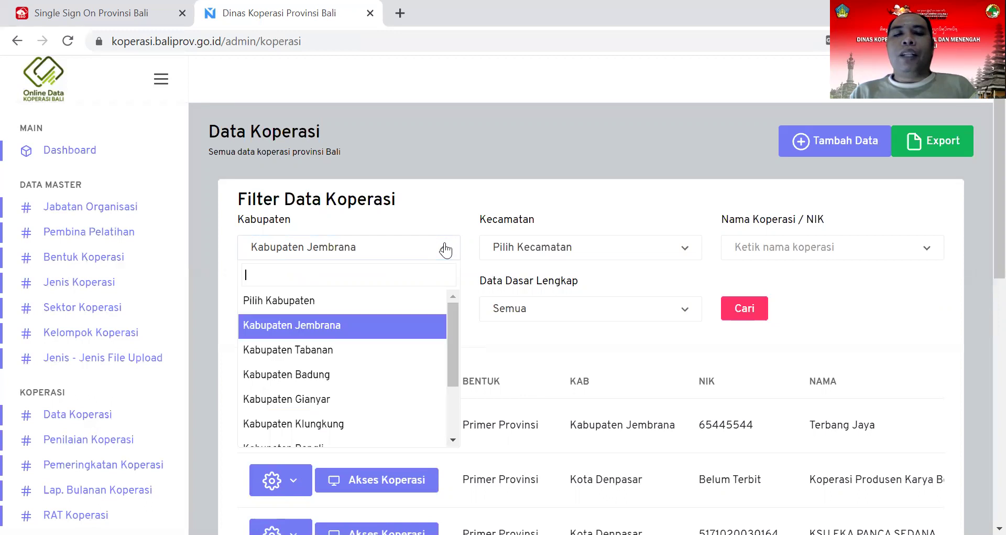
click(404, 326)
click(394, 309)
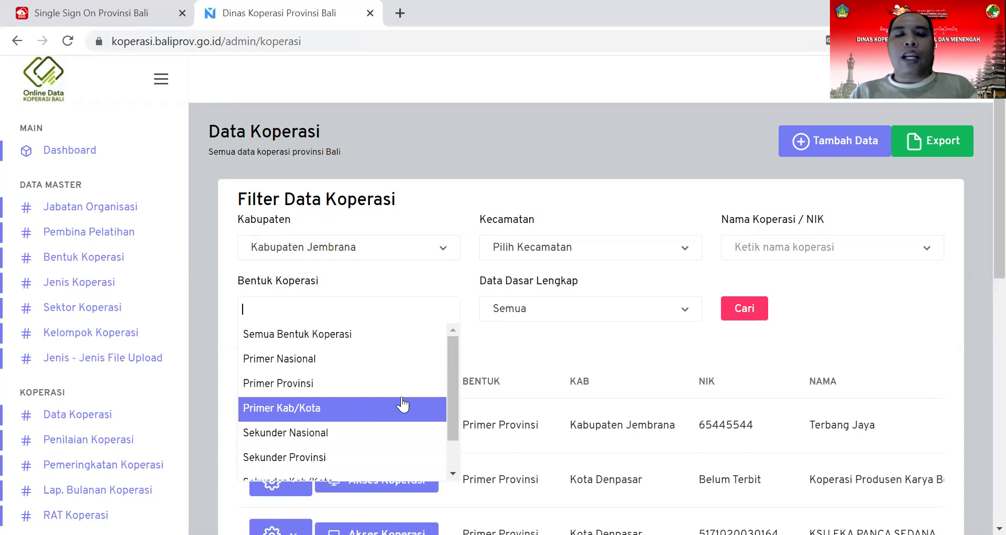
click(402, 408)
click(388, 308)
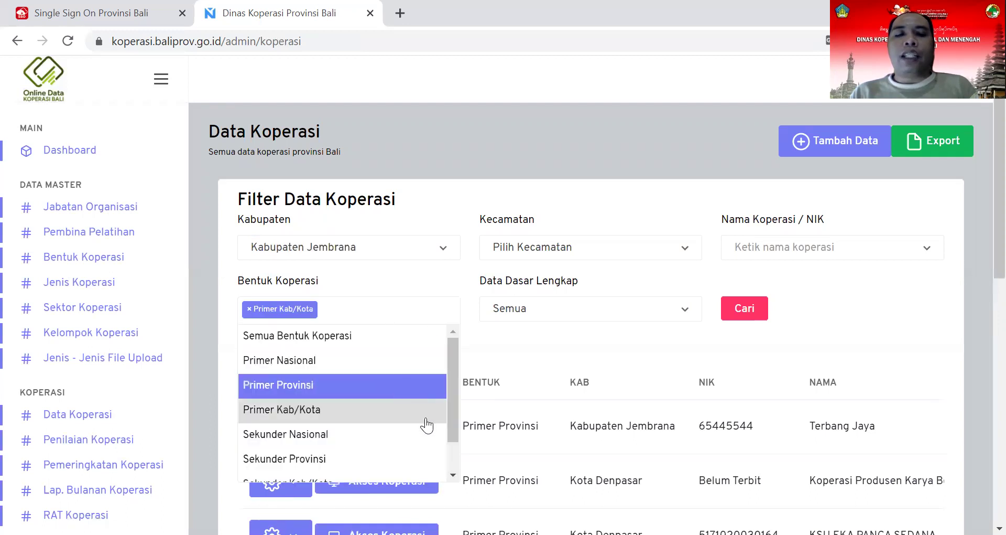
drag(449, 422, 450, 446)
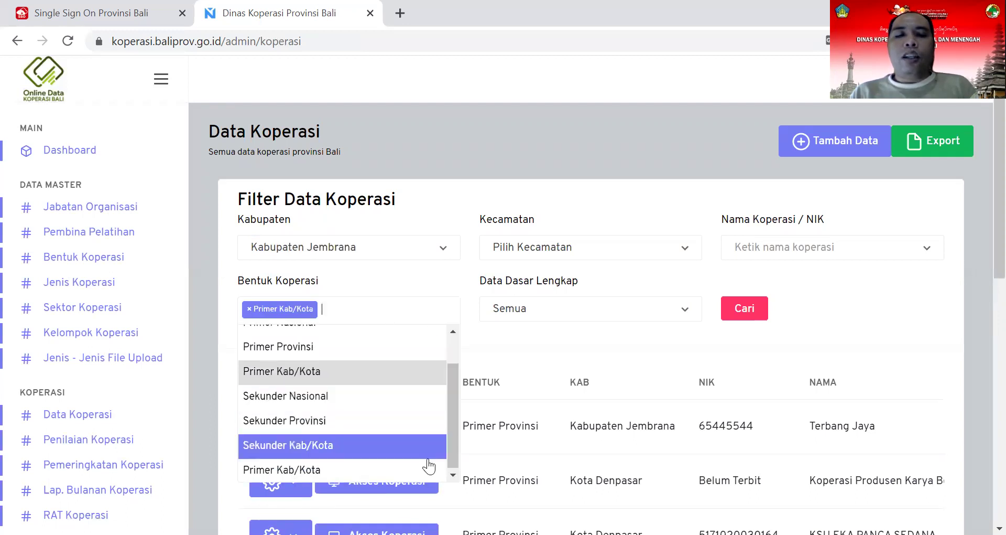
click(403, 475)
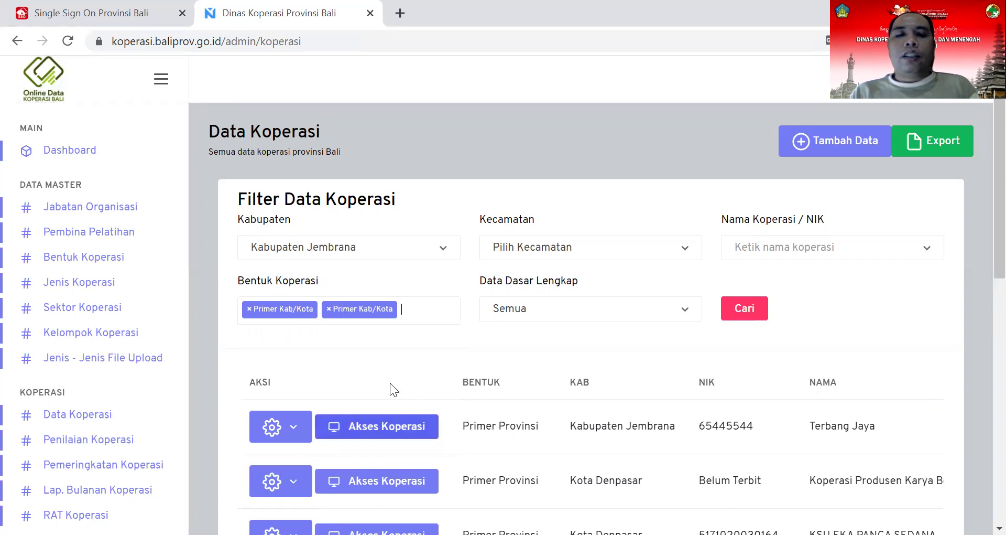
click(748, 309)
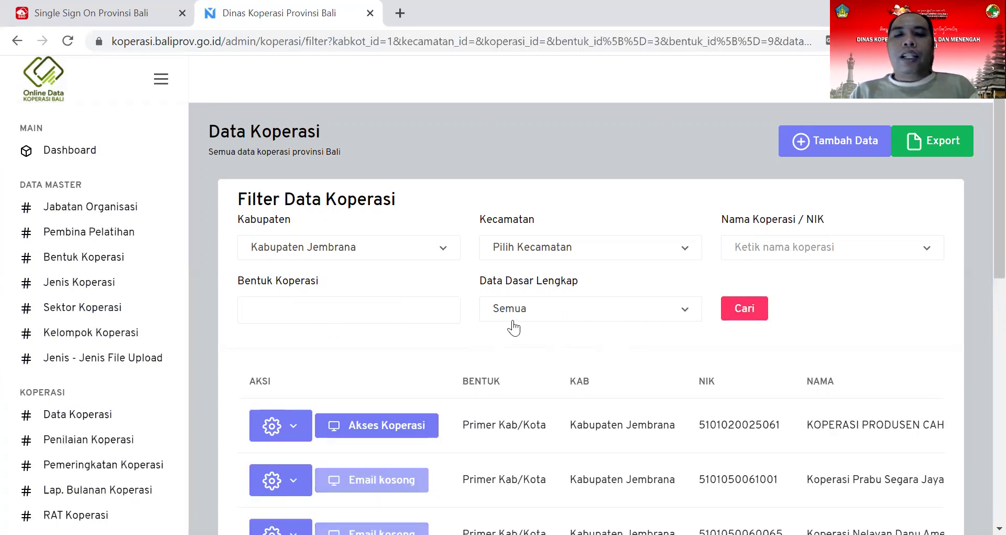
scroll(419, 288, down, 8)
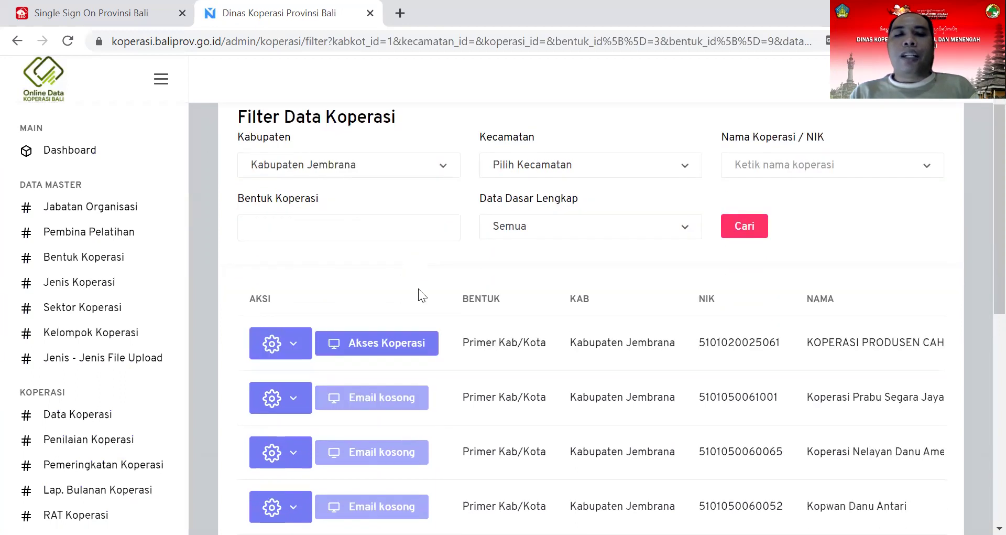
scroll(422, 317, down, 2)
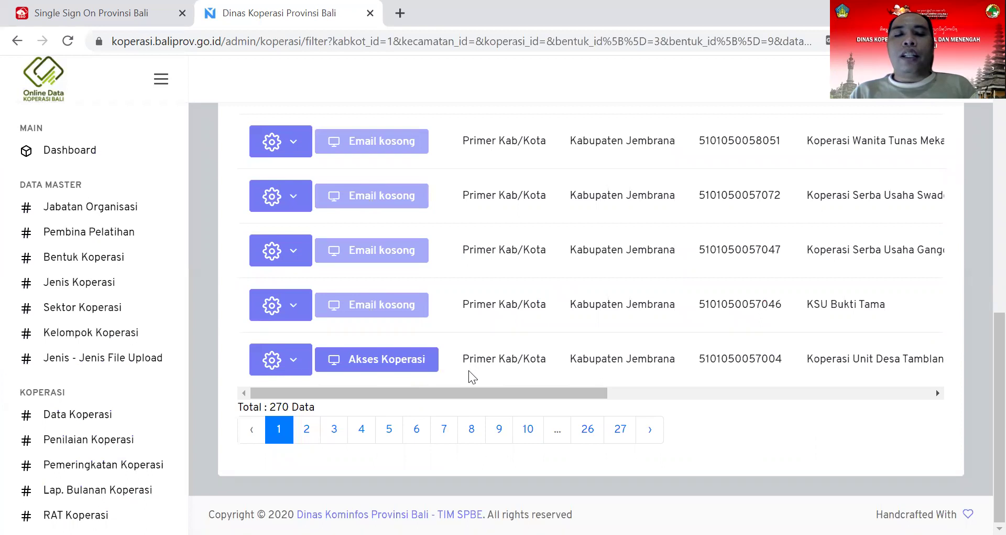
scroll(472, 369, up, 4)
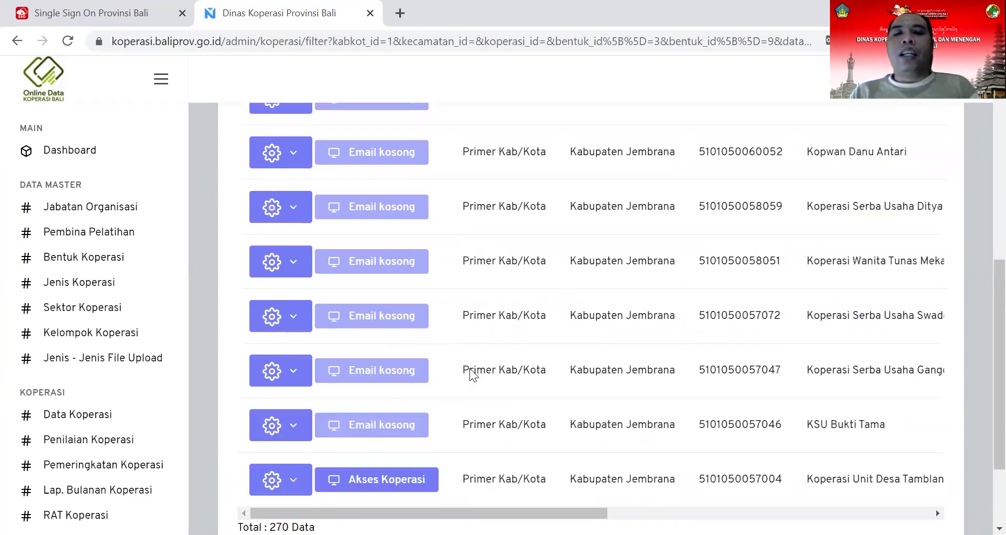
scroll(480, 363, up, 4)
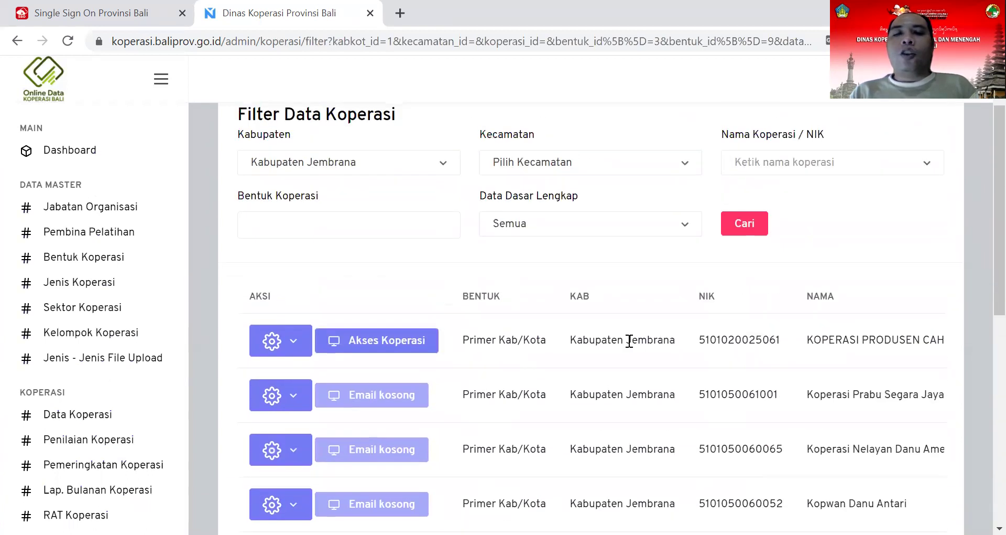
scroll(629, 341, up, 2)
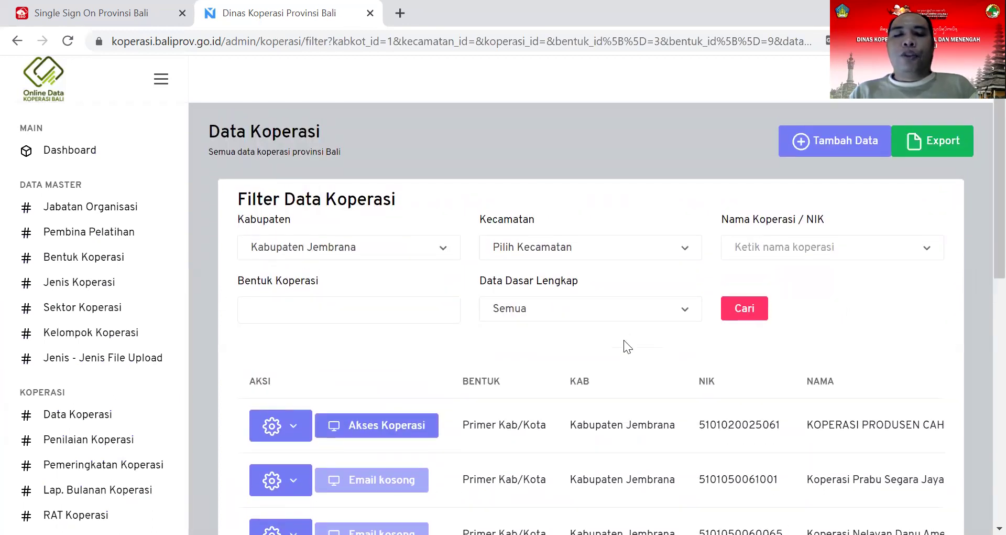
click(294, 429)
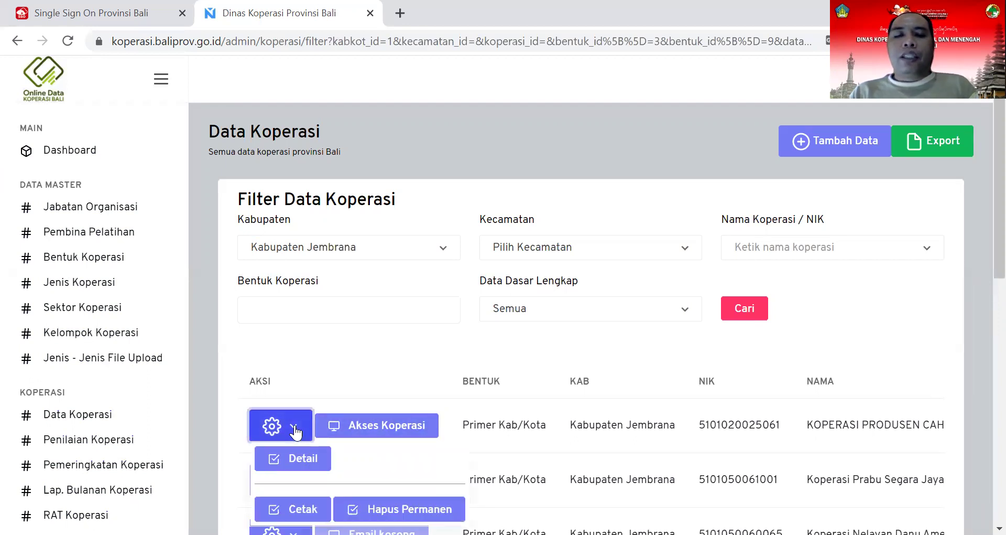
click(361, 335)
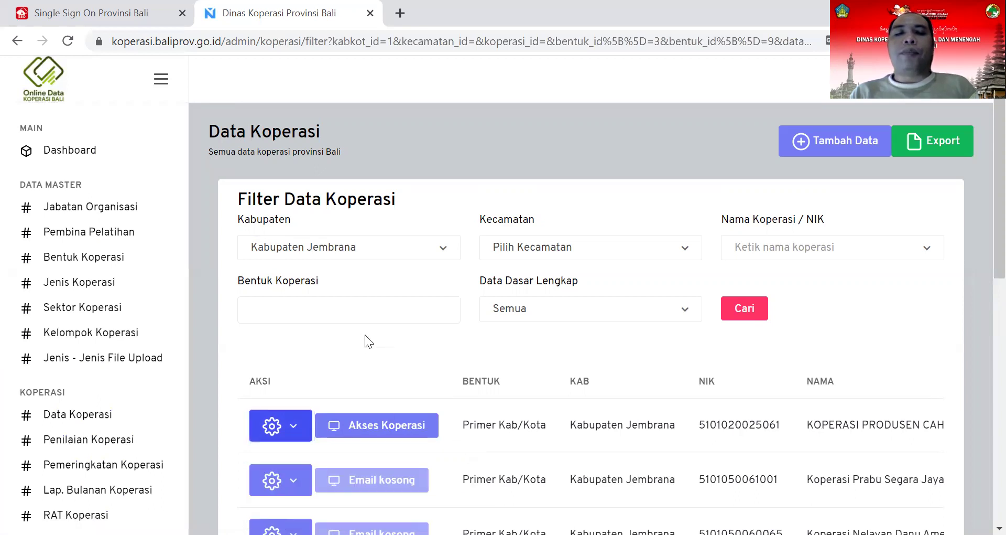
Step: Search by name 'terbang', select Terbang Jaya, set Semua Bentuk Koperasi, and run Cari
click(790, 252)
text(terbang)
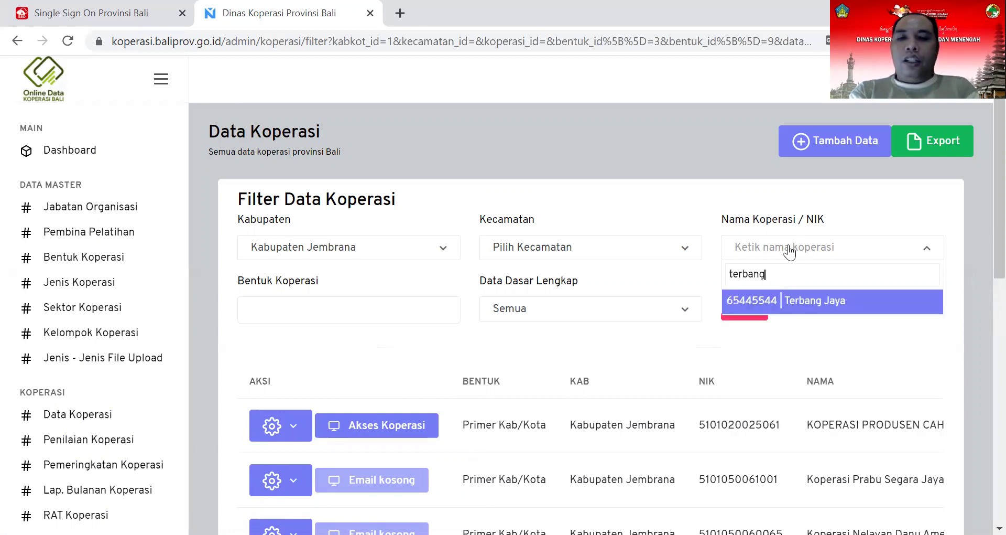
click(805, 300)
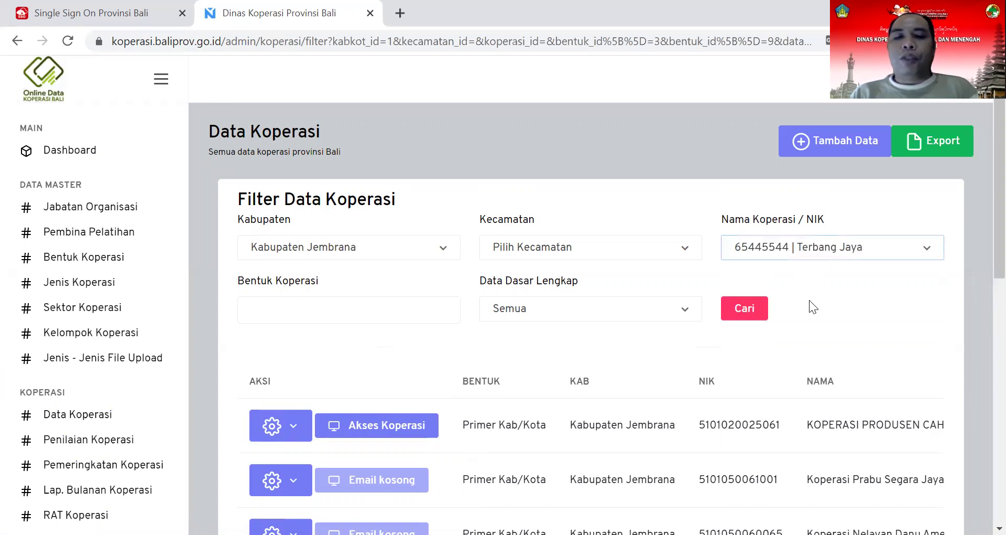
click(371, 316)
click(363, 338)
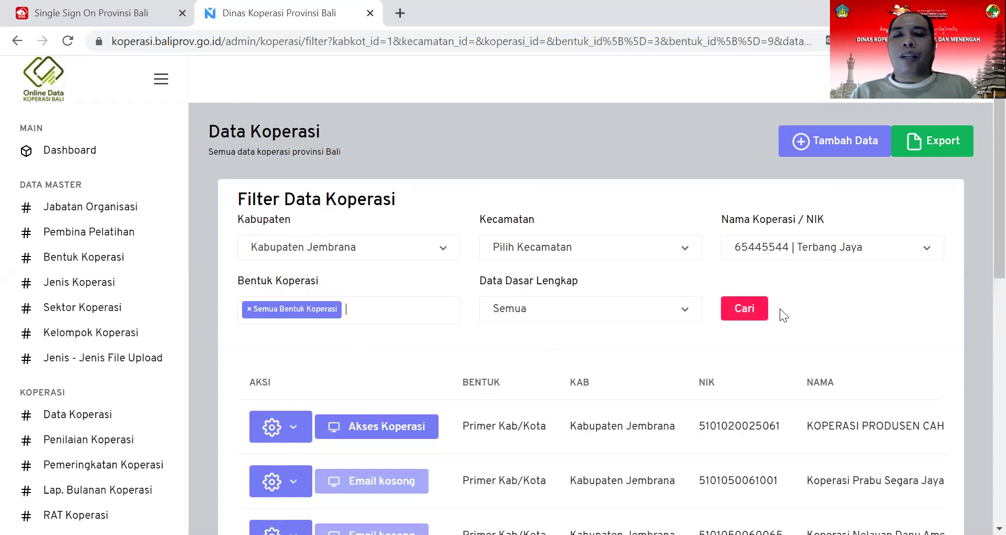
click(743, 313)
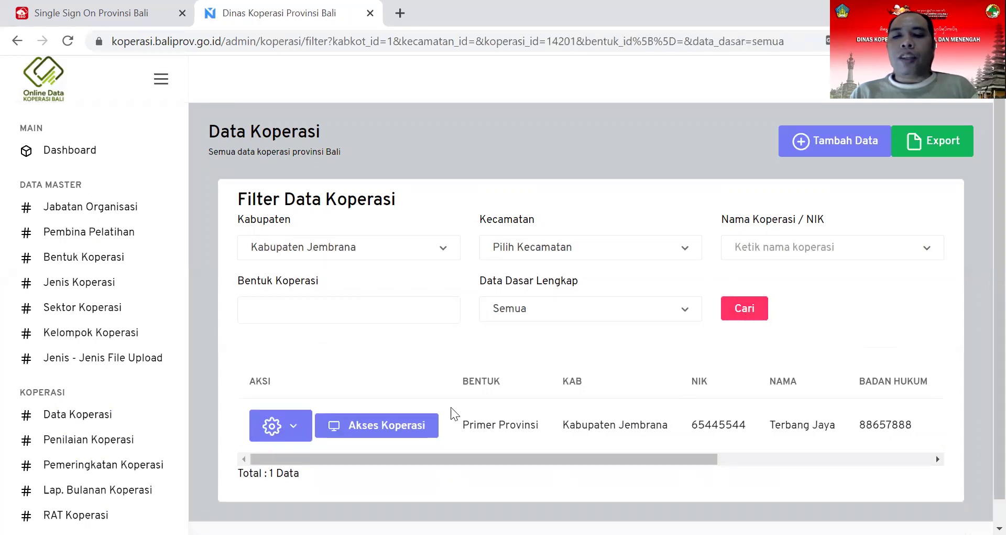
Step: Delete Terbang Jaya with Hapus Permanen from its gear menu and confirm with OK
click(286, 426)
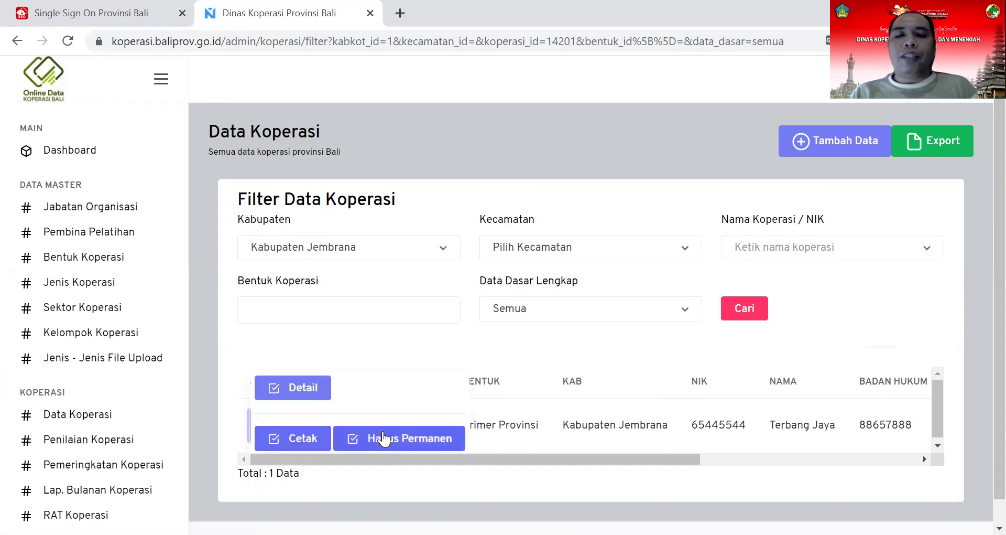
click(399, 442)
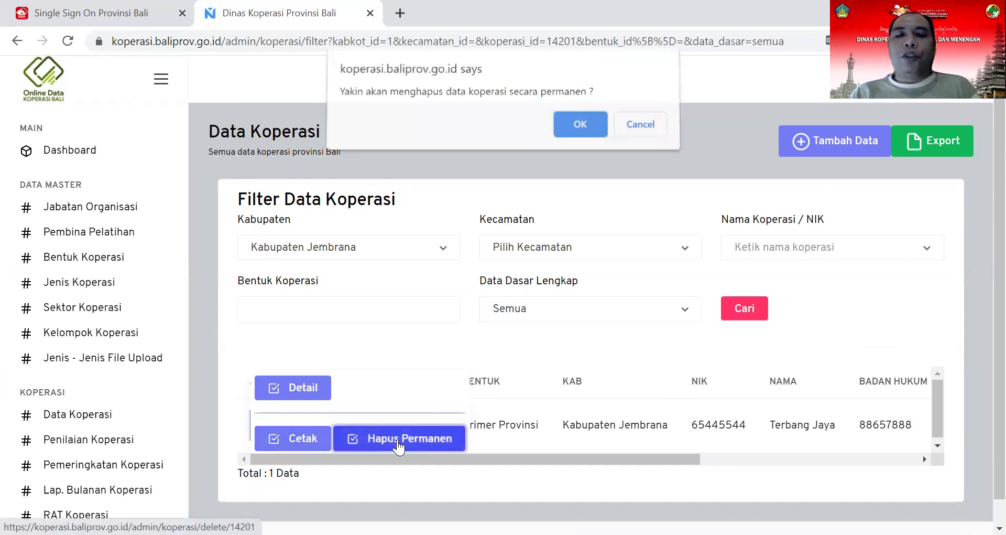
click(581, 129)
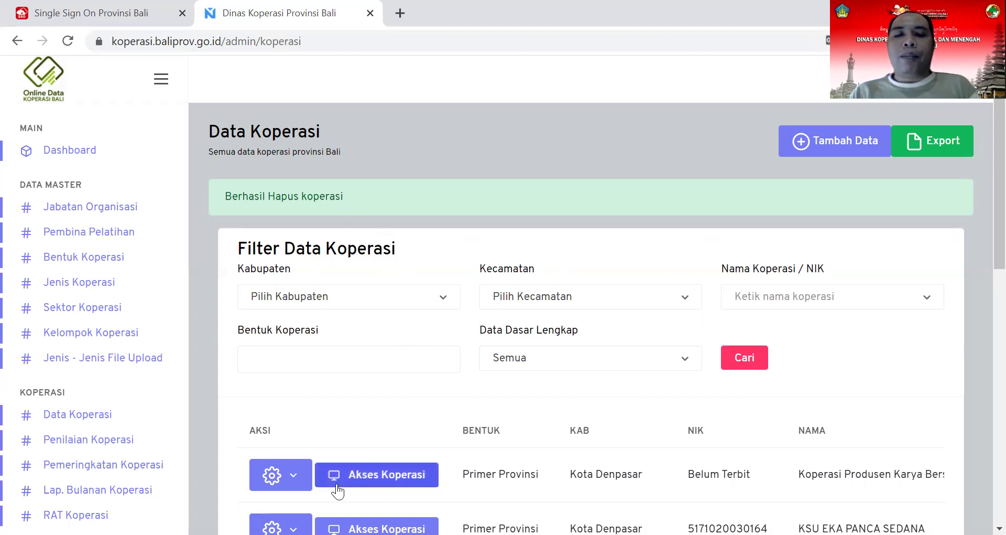
Step: Open the Detail page of Koperasi Produsen Karya Bersinar Abadi from the first row's gear menu
click(291, 471)
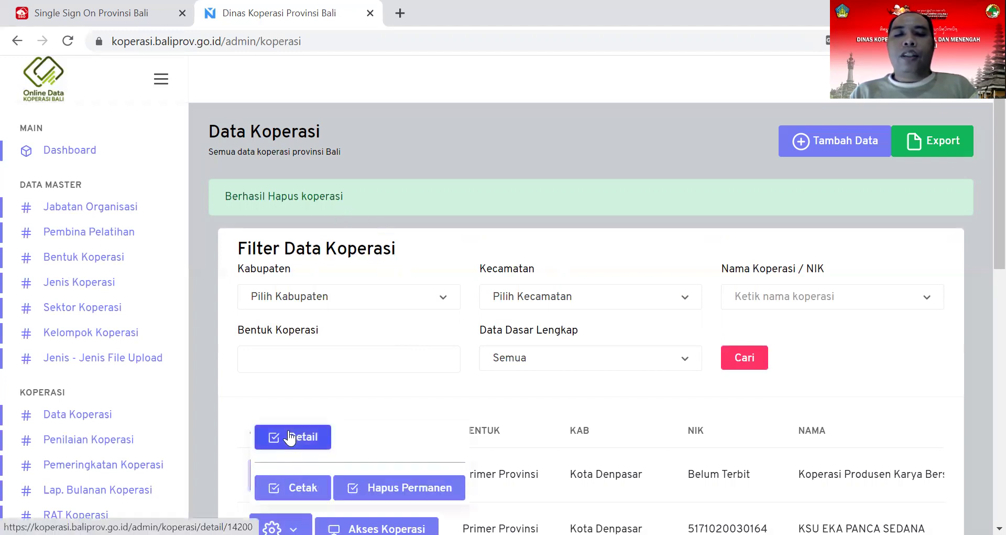
click(288, 427)
scroll(635, 259, down, 3)
scroll(857, 224, up, 3)
Step: In Ubah Profil, switch Status to Tidak Aktif and back to Aktif
click(881, 206)
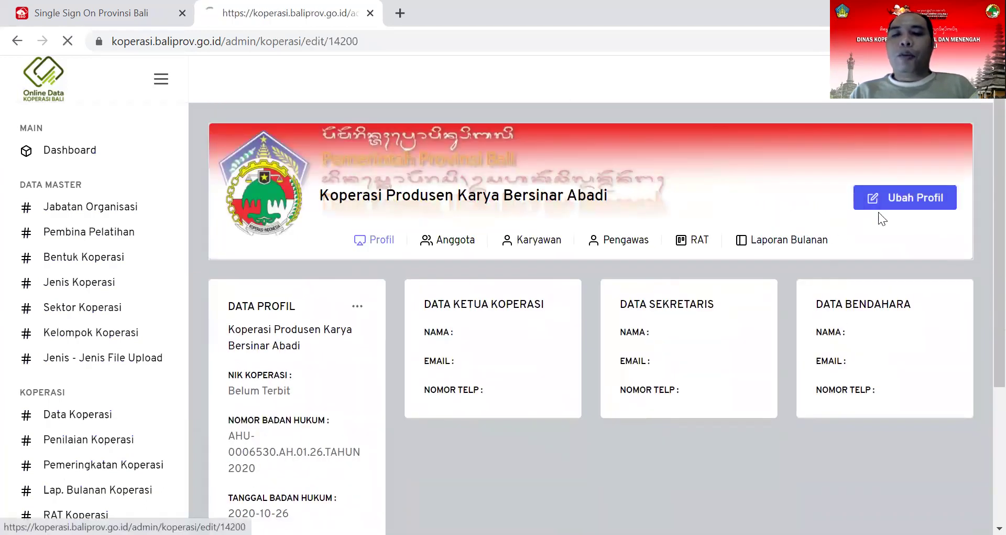
scroll(583, 337, down, 4)
scroll(584, 344, down, 8)
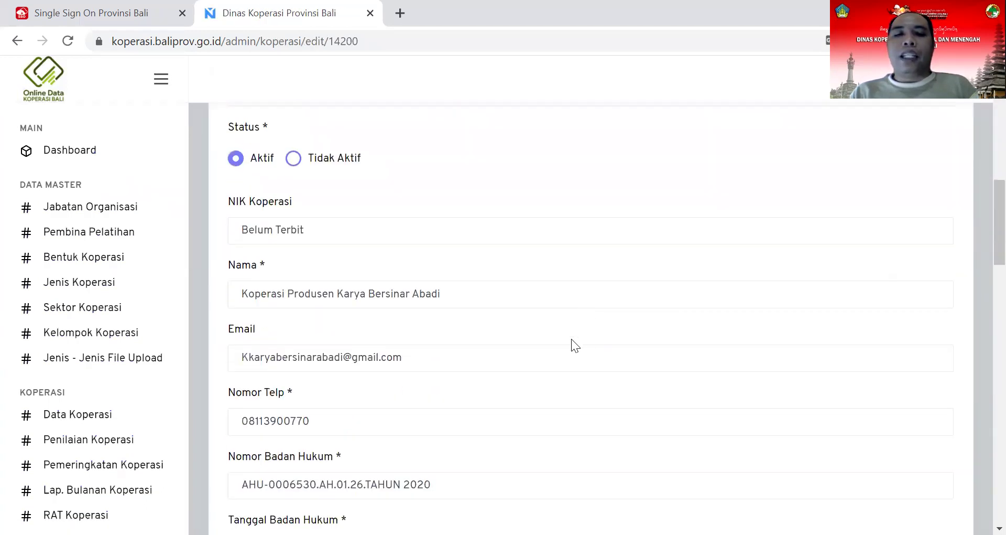
click(293, 160)
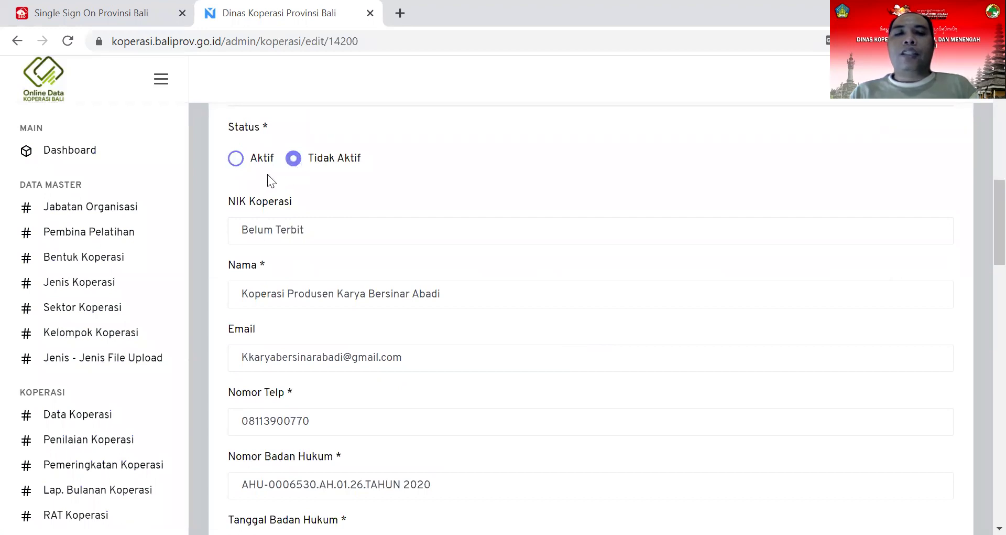
click(236, 159)
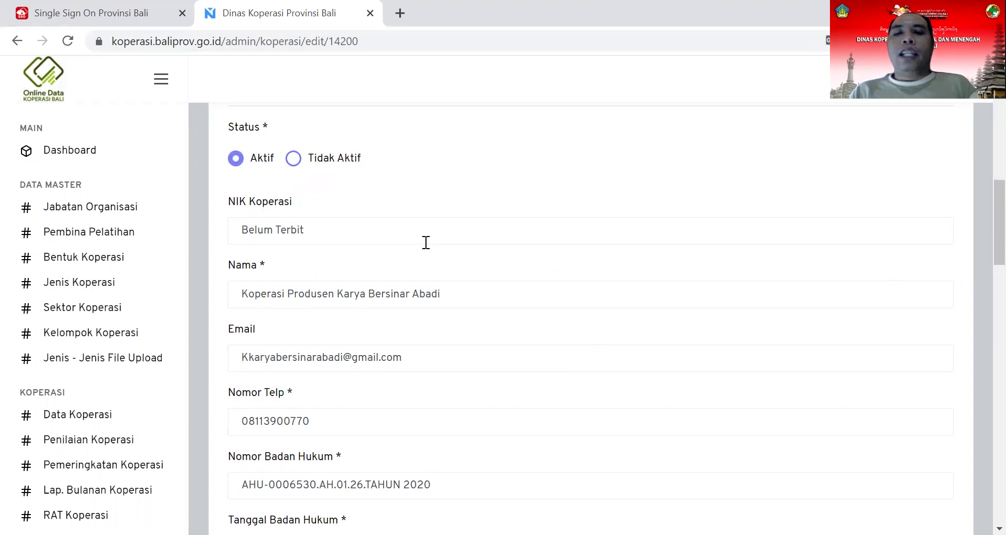